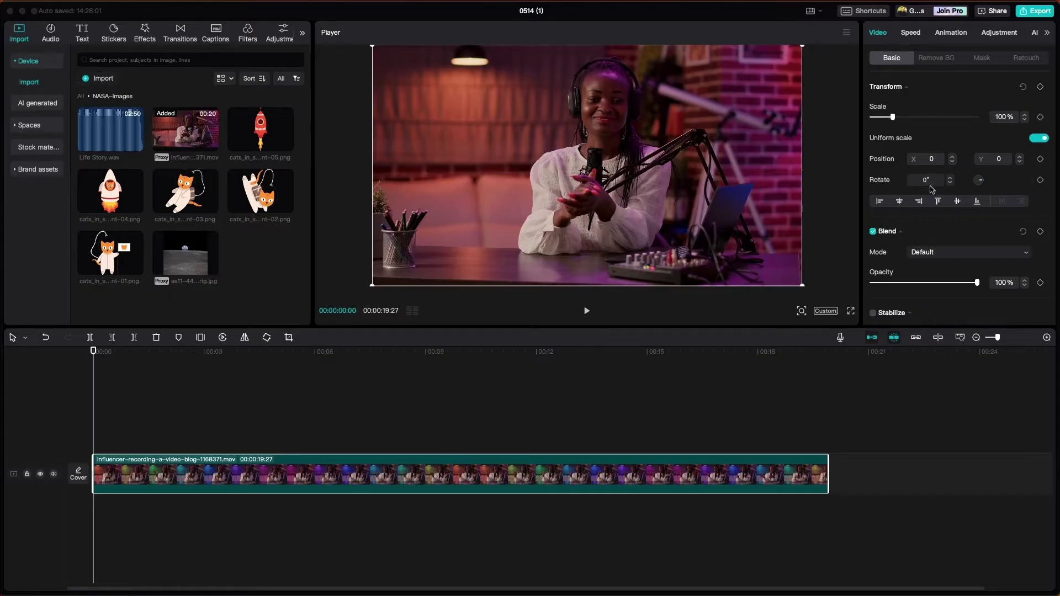
# Keyframe the vlog clip at 1:03, then zoom it to 150% at 1:08 with position -71/-365.
pyautogui.click(653, 475)
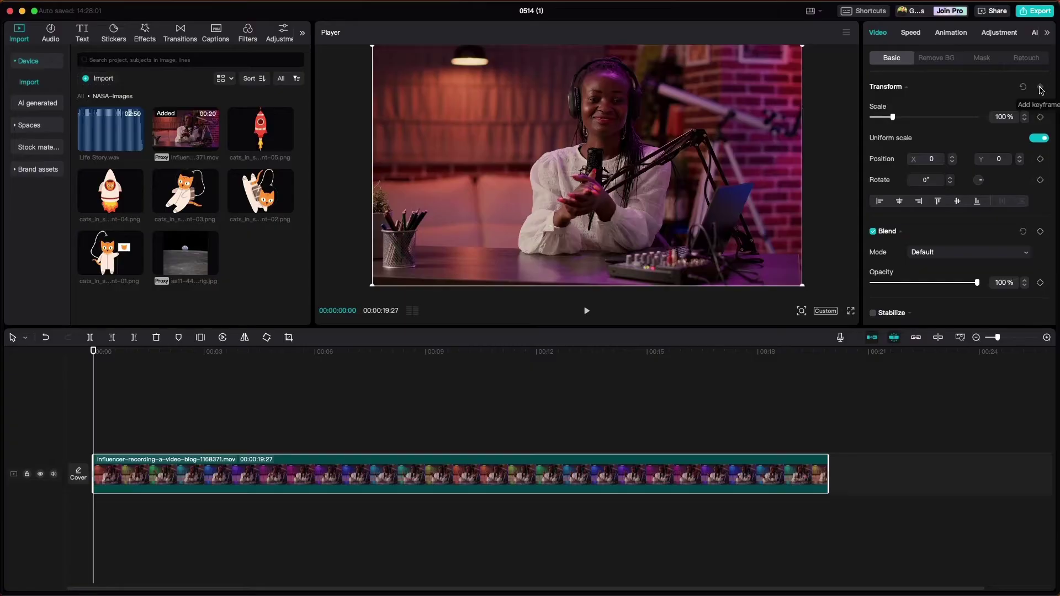
pyautogui.press('space')
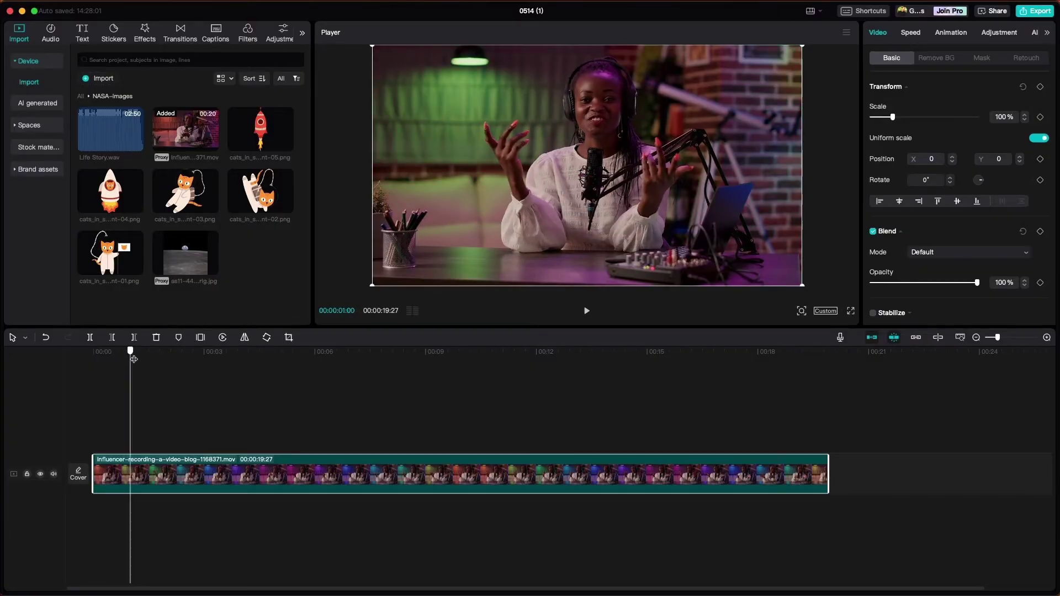
pyautogui.press('space')
pyautogui.click(1040, 87)
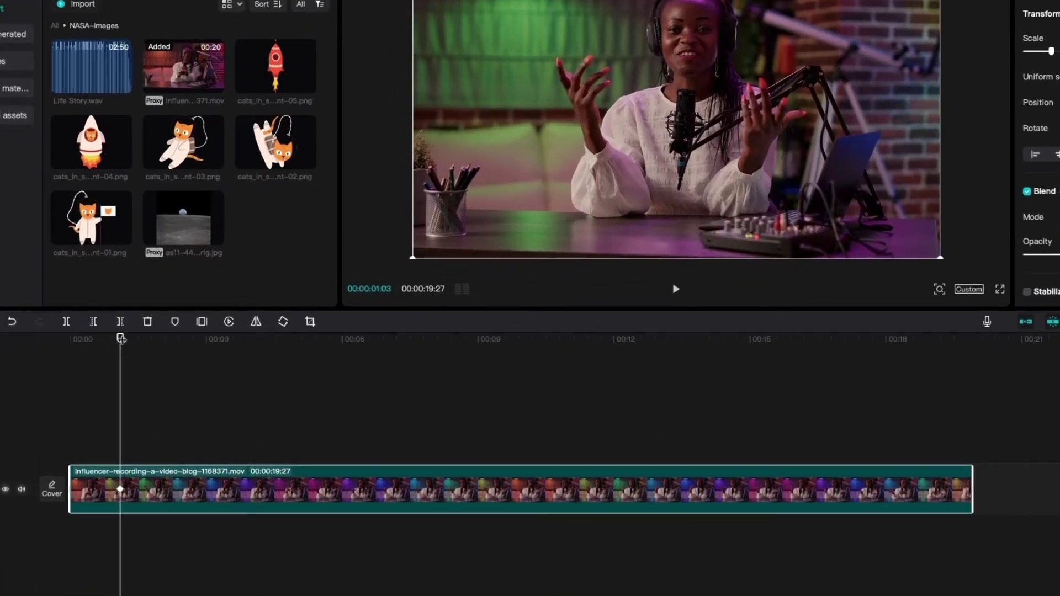
pyautogui.moveTo(121, 339); pyautogui.dragTo(123, 340)
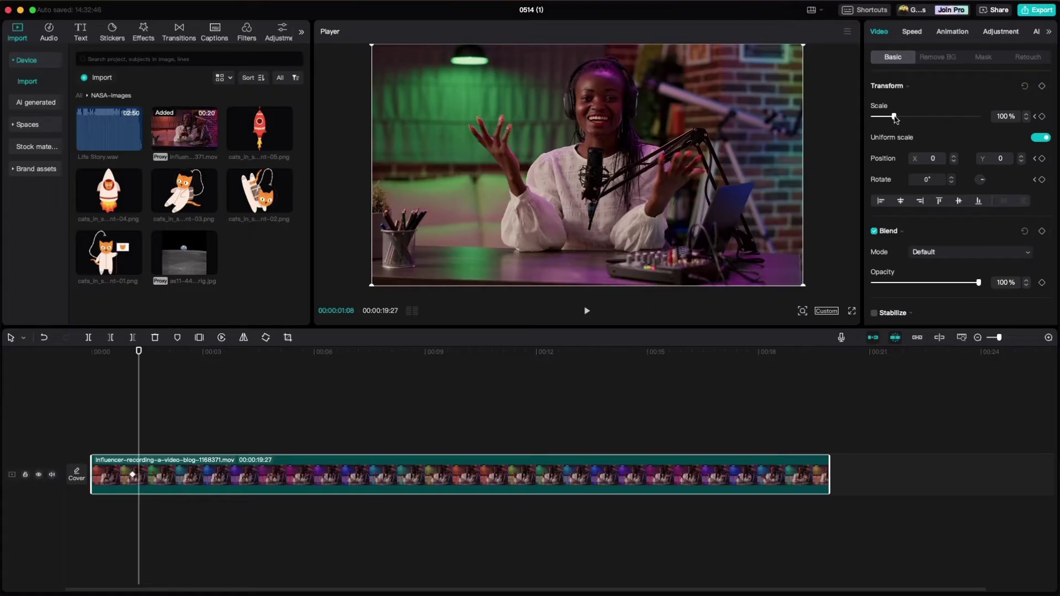
pyautogui.moveTo(894, 117); pyautogui.dragTo(906, 121)
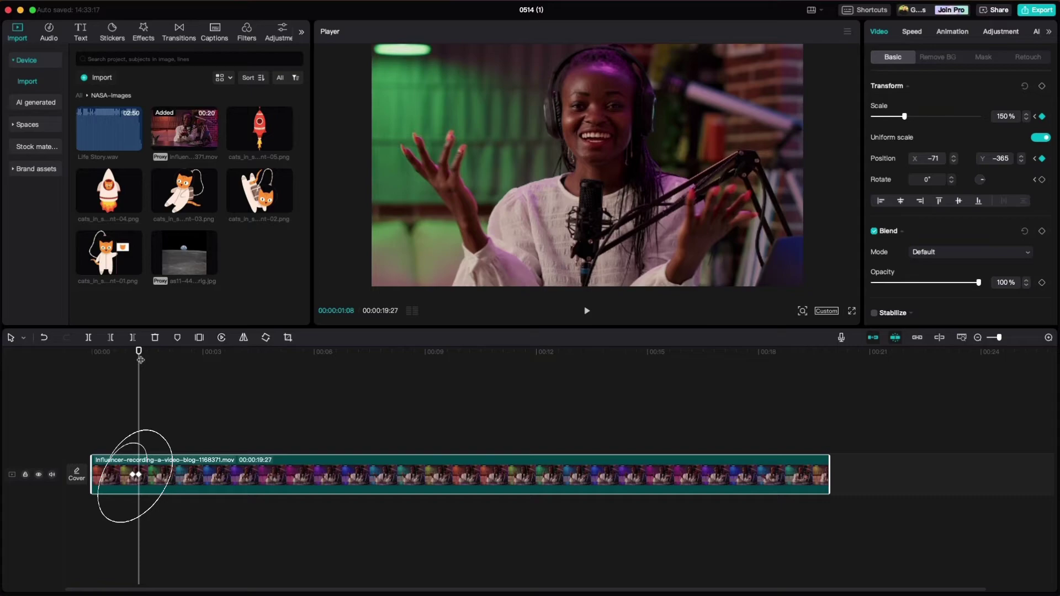
# Play the edit from the start and stop at four seconds with the vlog clip selected.
pyautogui.moveTo(140, 360); pyautogui.dragTo(91, 359)
pyautogui.click(81, 393)
pyautogui.press('space')
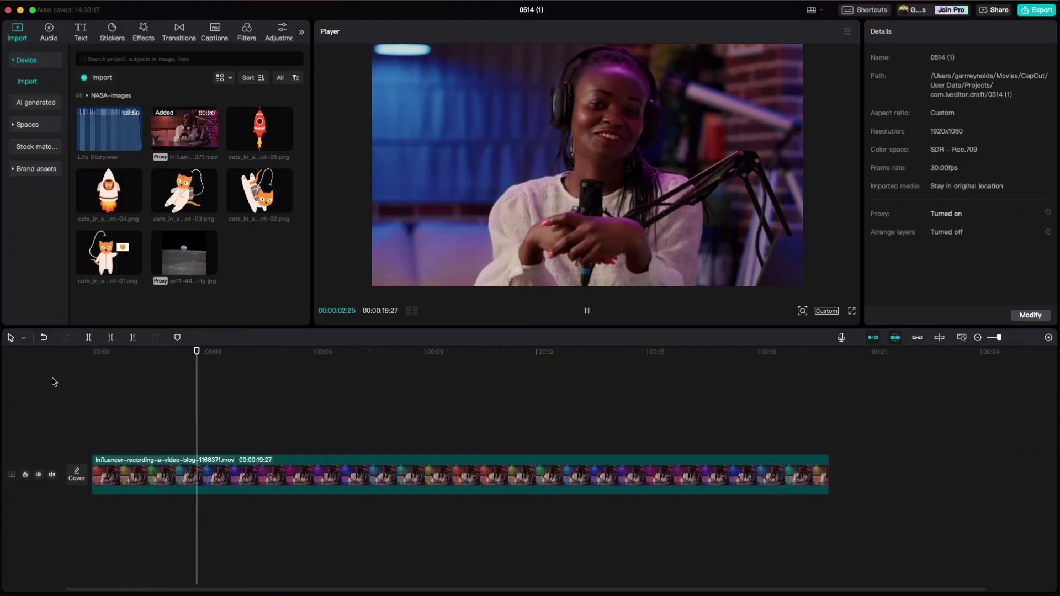
pyautogui.press('space')
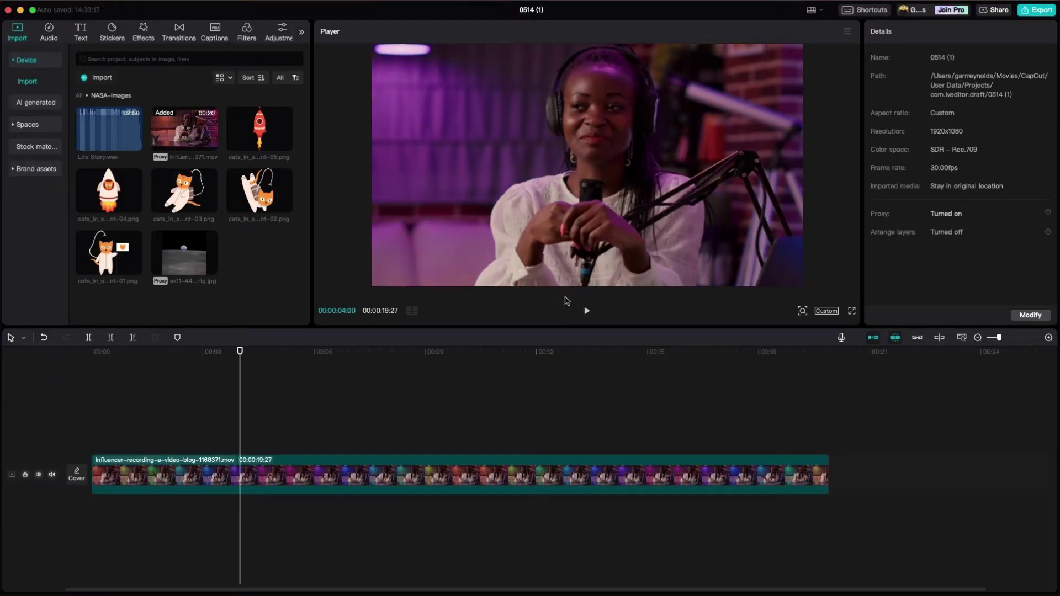
pyautogui.click(339, 470)
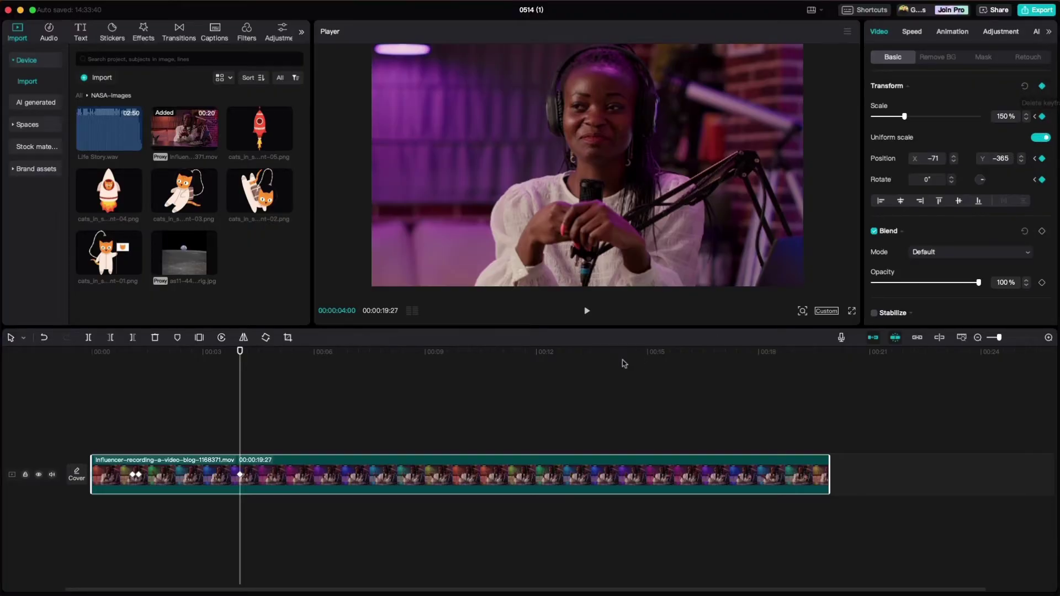
# At 4:05, set the vlog clip back to 100% scale at position X 0, Y 0.
pyautogui.press('Right')
pyautogui.press('Right')
pyautogui.press('Right')
pyautogui.press('Right')
pyautogui.press('Right')
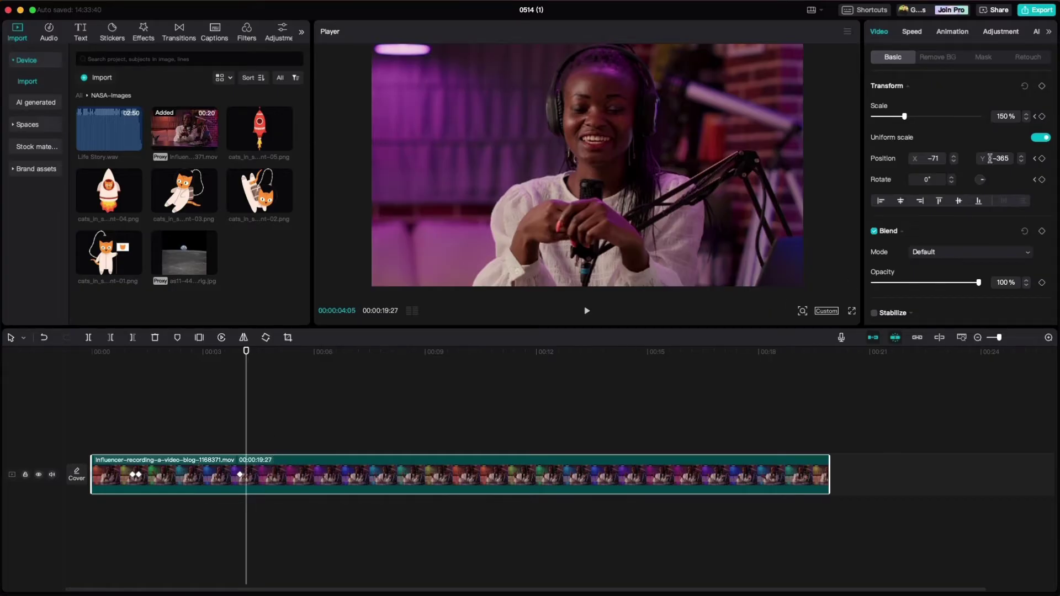
pyautogui.doubleClick(1005, 116)
pyautogui.write('100')
pyautogui.press('Return')
pyautogui.doubleClick(933, 158)
pyautogui.write('0')
pyautogui.press('Tab')
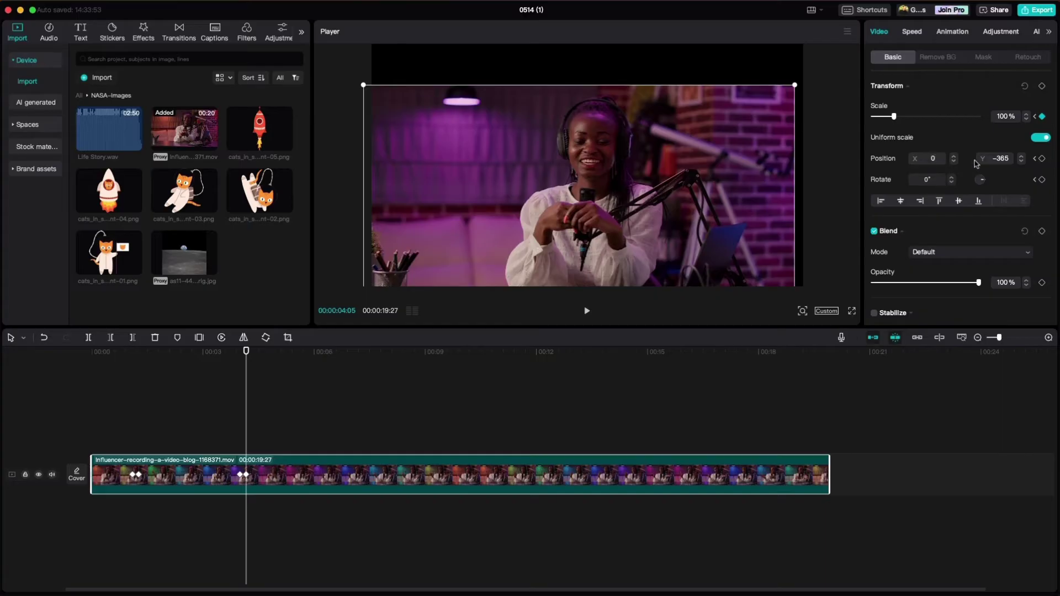
pyautogui.write('0')
pyautogui.press('Return')
# Replay the edit from the beginning to review the zoom in and out.
pyautogui.click(320, 378)
pyautogui.click(77, 413)
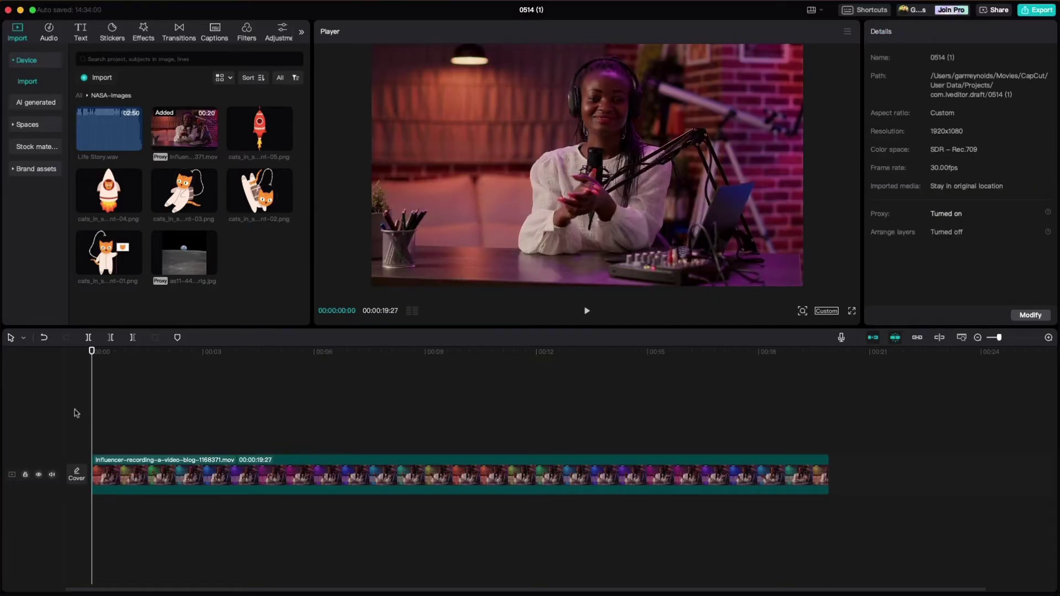
pyautogui.press('space')
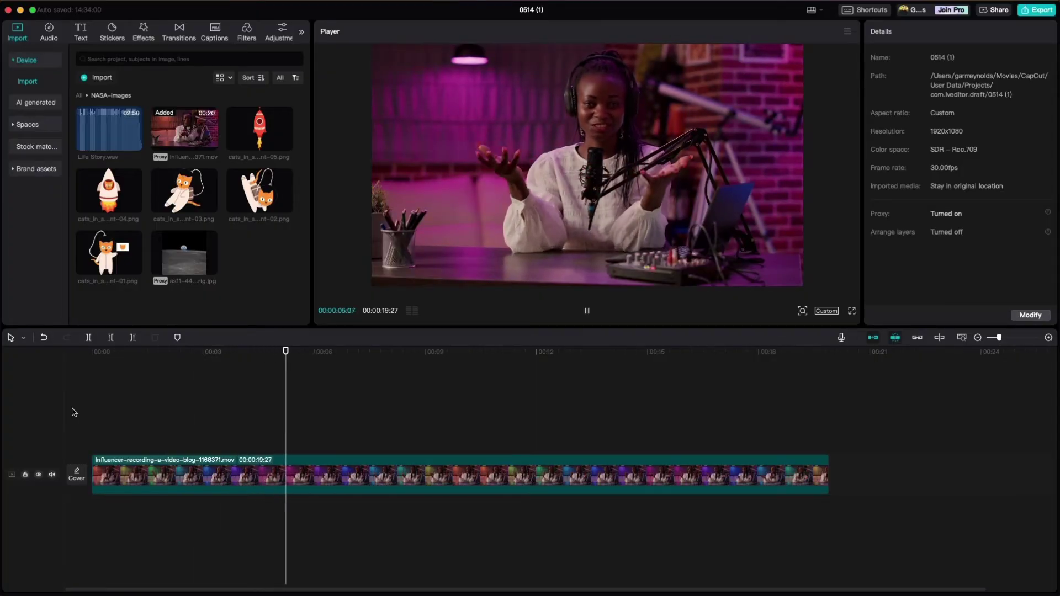
pyautogui.press('space')
# Jump between the 3:18 and 4:05 keyframes and play through the vlog clip's zoom-out.
pyautogui.click(271, 476)
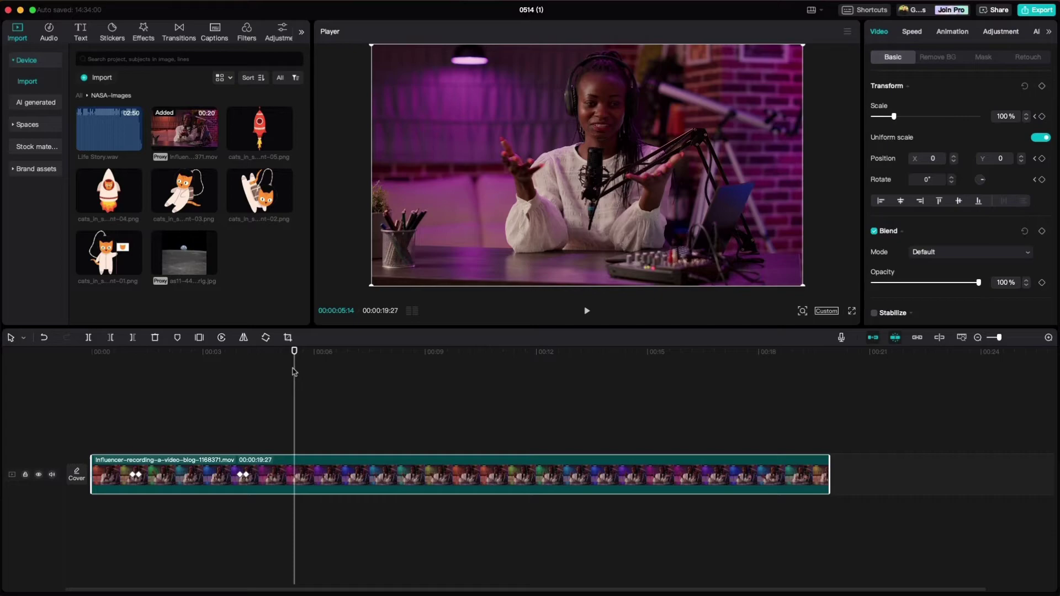
pyautogui.click(227, 376)
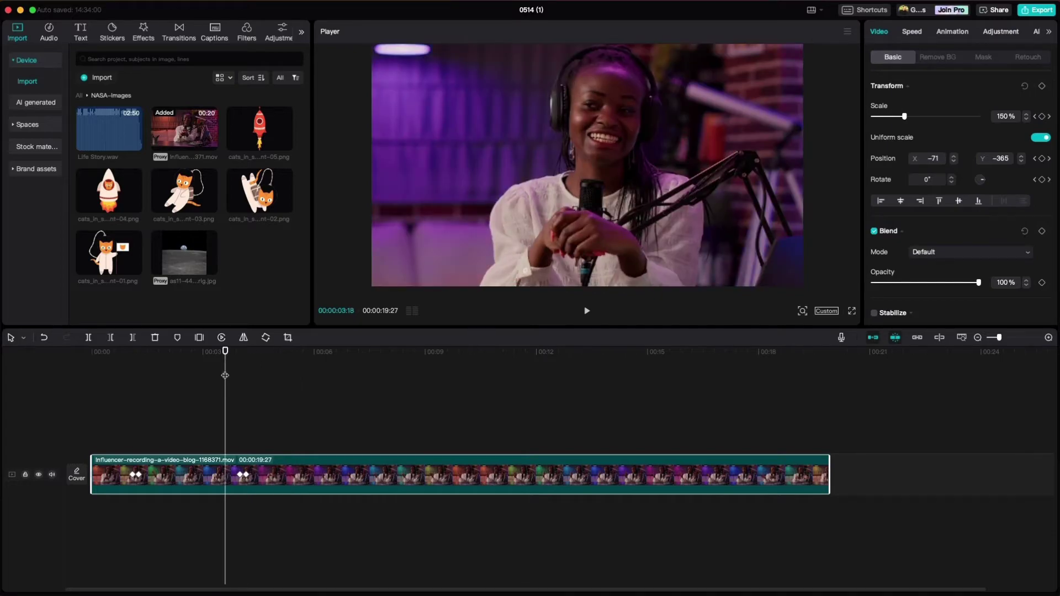
pyautogui.click(245, 475)
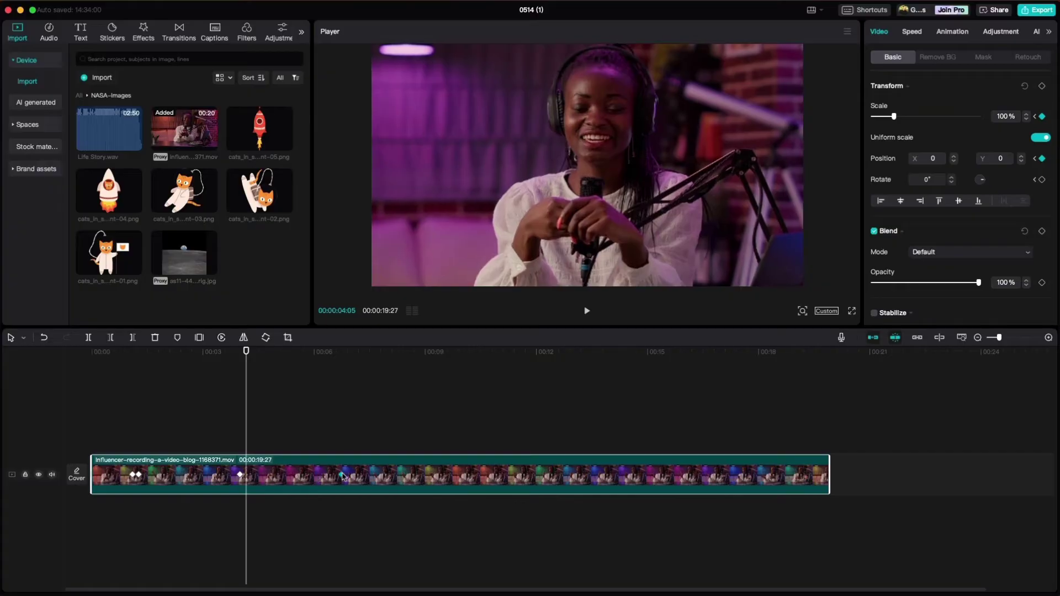
pyautogui.moveTo(246, 359); pyautogui.dragTo(223, 367)
pyautogui.press('space')
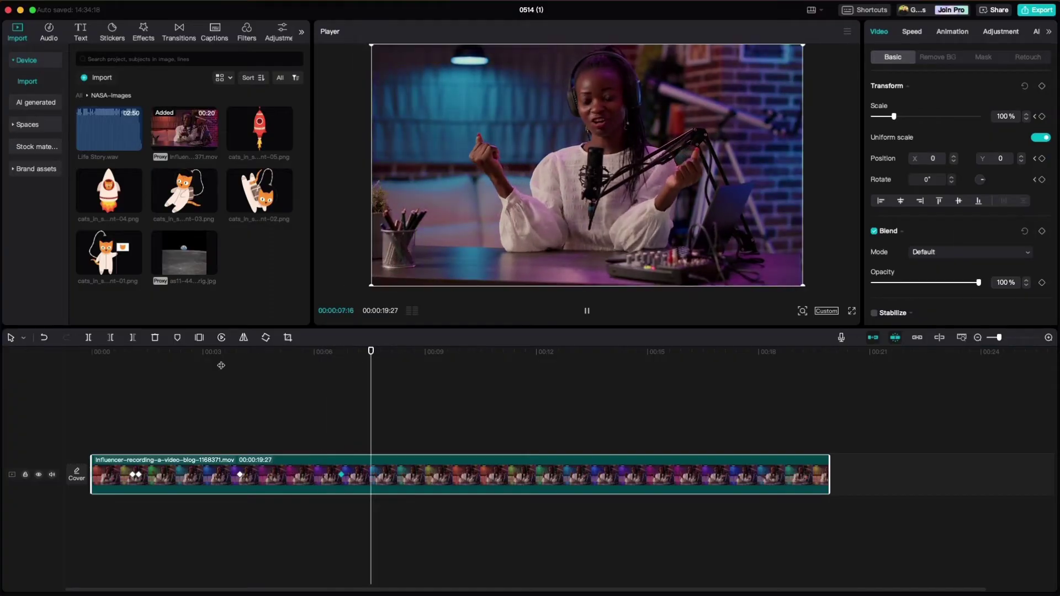
pyautogui.click(321, 408)
# Step through the zoom keyframes from 1:08 to 6:22 and replay the zoom motion.
pyautogui.click(179, 484)
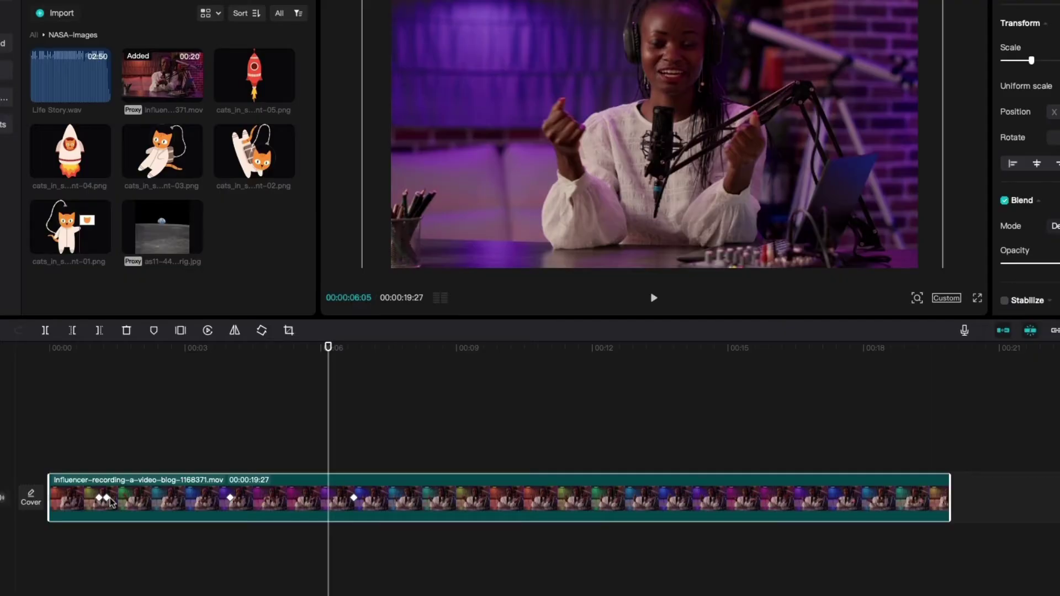
pyautogui.click(107, 499)
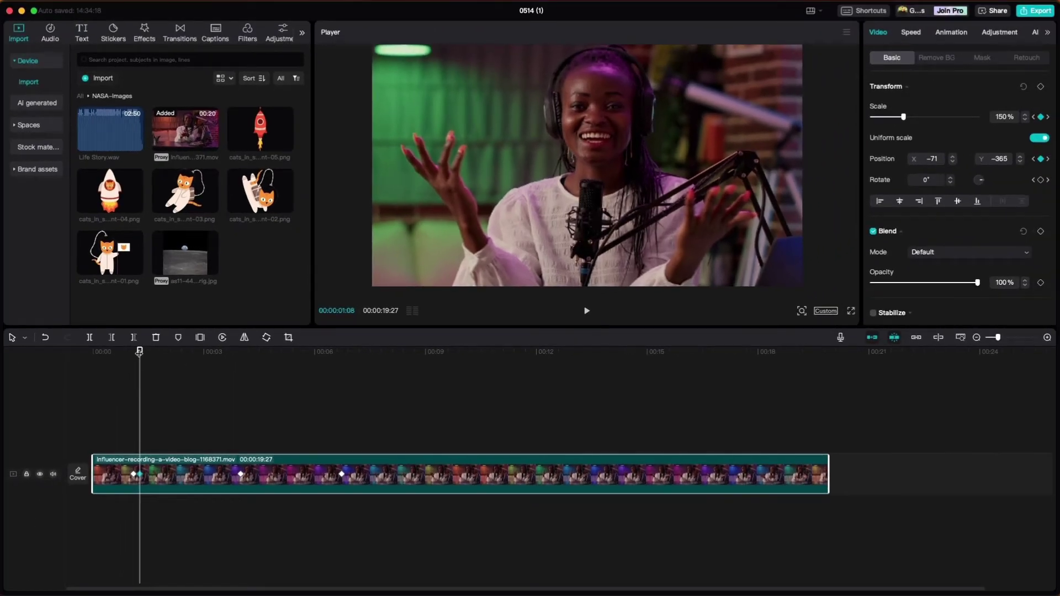
pyautogui.moveTo(140, 352); pyautogui.dragTo(235, 352)
pyautogui.click(342, 474)
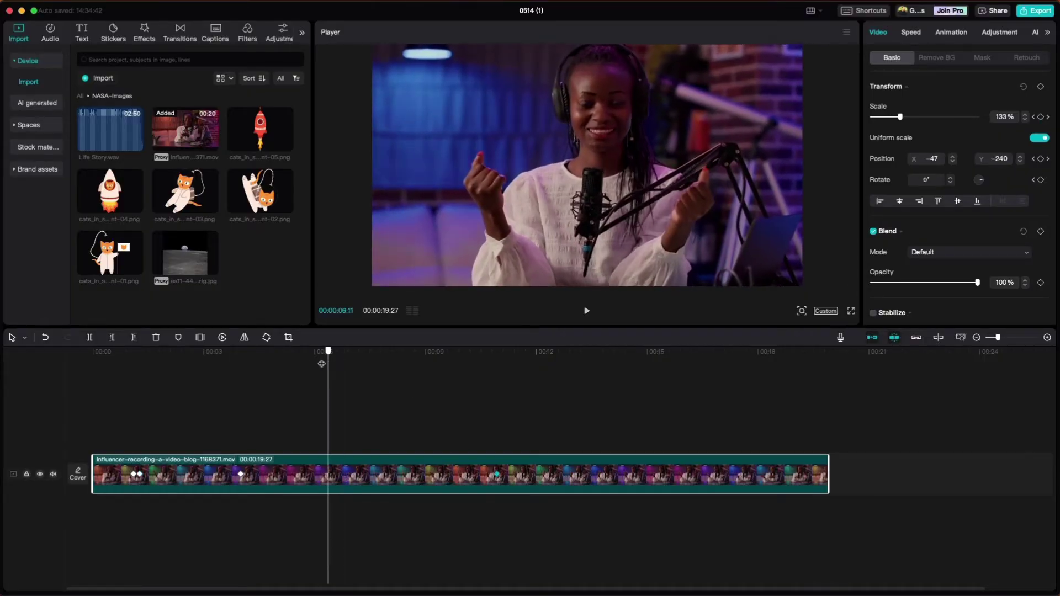
pyautogui.click(227, 404)
pyautogui.press('space')
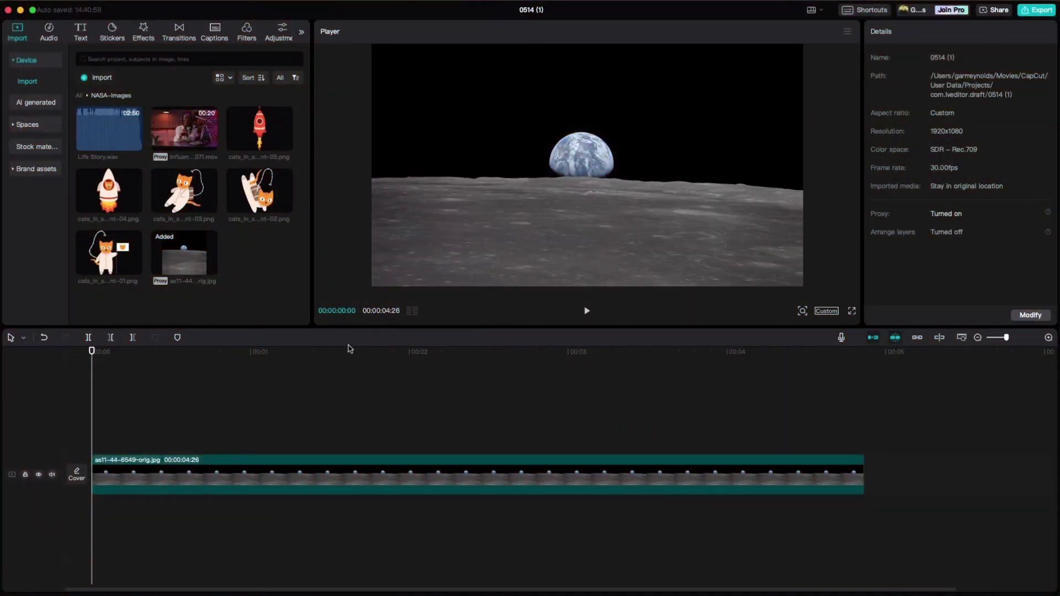
# Place cats_in_space_element-04.png above the moon clip from 0:00 to 4:25, shrunk to 6%.
pyautogui.moveTo(110, 190)
pyautogui.moveTo(107, 187); pyautogui.dragTo(148, 439)
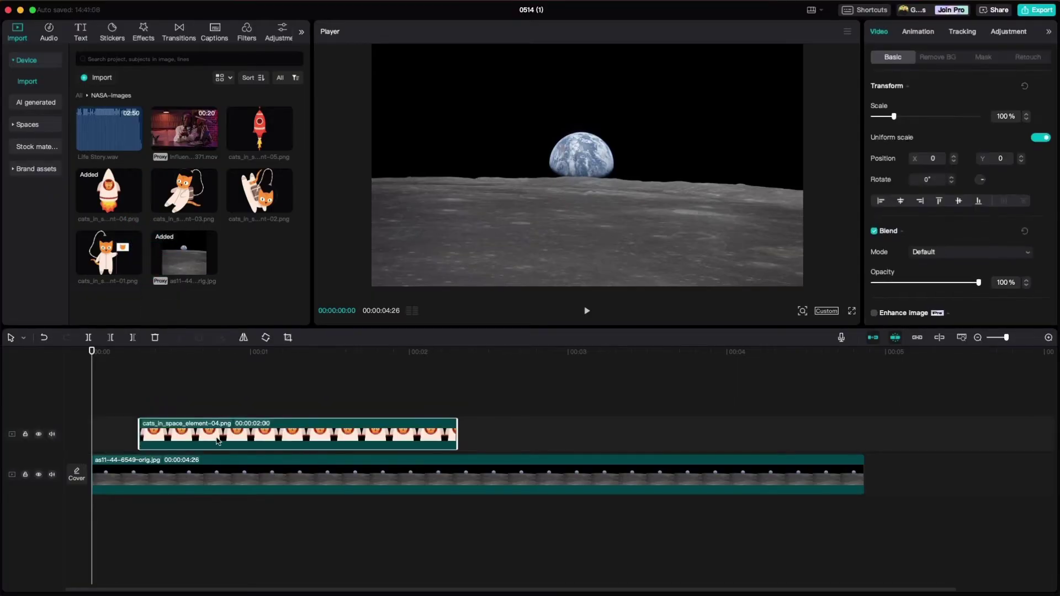
pyautogui.moveTo(218, 440); pyautogui.dragTo(171, 440)
pyautogui.moveTo(413, 435); pyautogui.dragTo(856, 426)
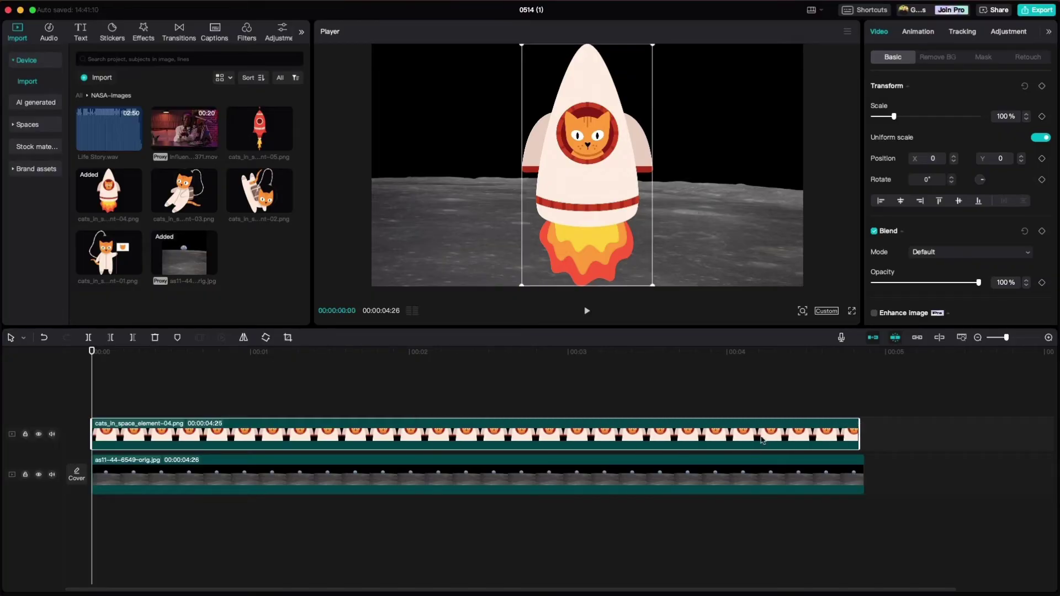
pyautogui.click(230, 478)
pyautogui.click(224, 435)
pyautogui.moveTo(652, 46); pyautogui.dragTo(579, 167)
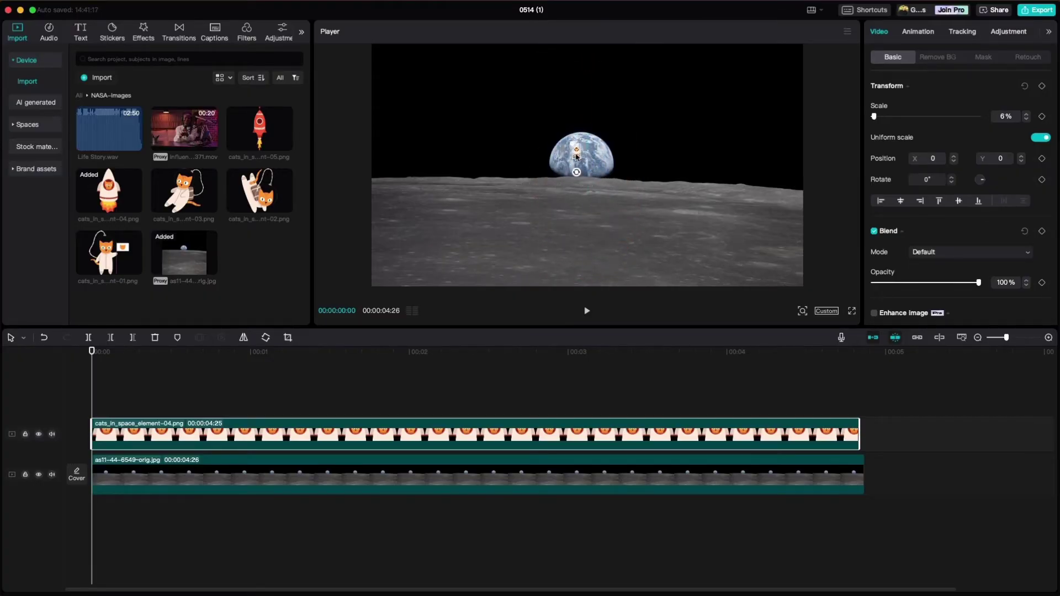
# Set the rocket cat to 1% scale at 0:00 and play the animation so far.
pyautogui.click(1026, 120)
pyautogui.click(1026, 120)
pyautogui.click(1026, 120)
pyautogui.click(1026, 119)
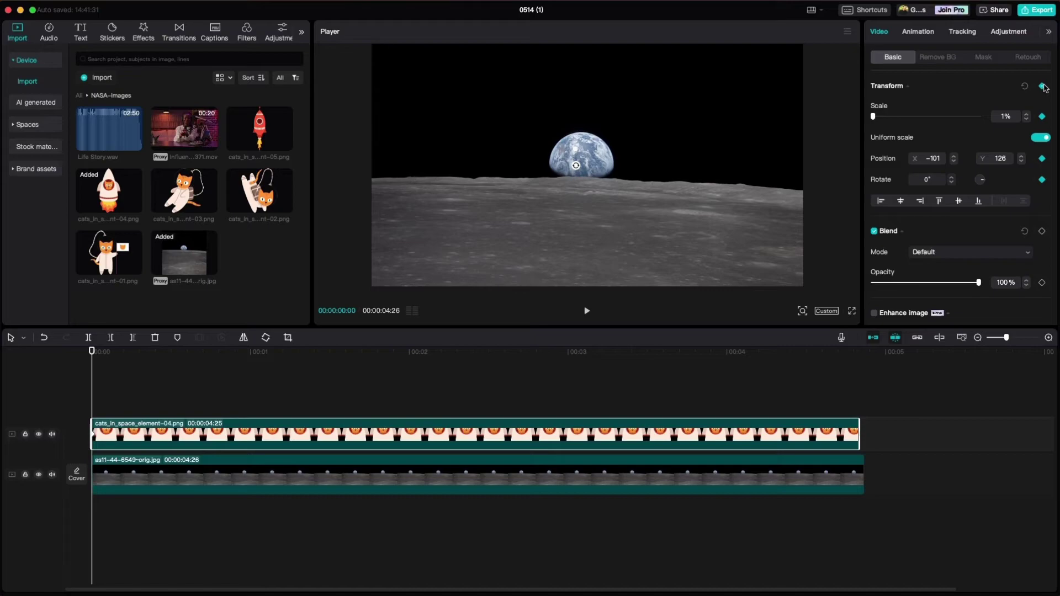
pyautogui.press('space')
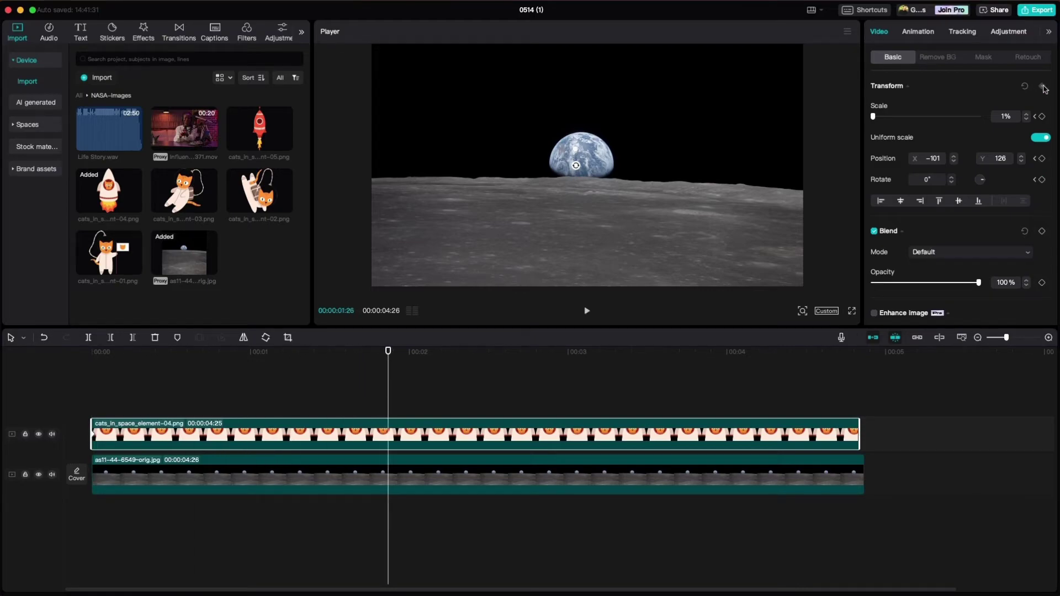
# At 4:04, keyframe the rocket at 44% scale, upright, at upper left (-1072/599).
pyautogui.moveTo(874, 117); pyautogui.dragTo(882, 117)
pyautogui.moveTo(575, 217); pyautogui.dragTo(504, 36)
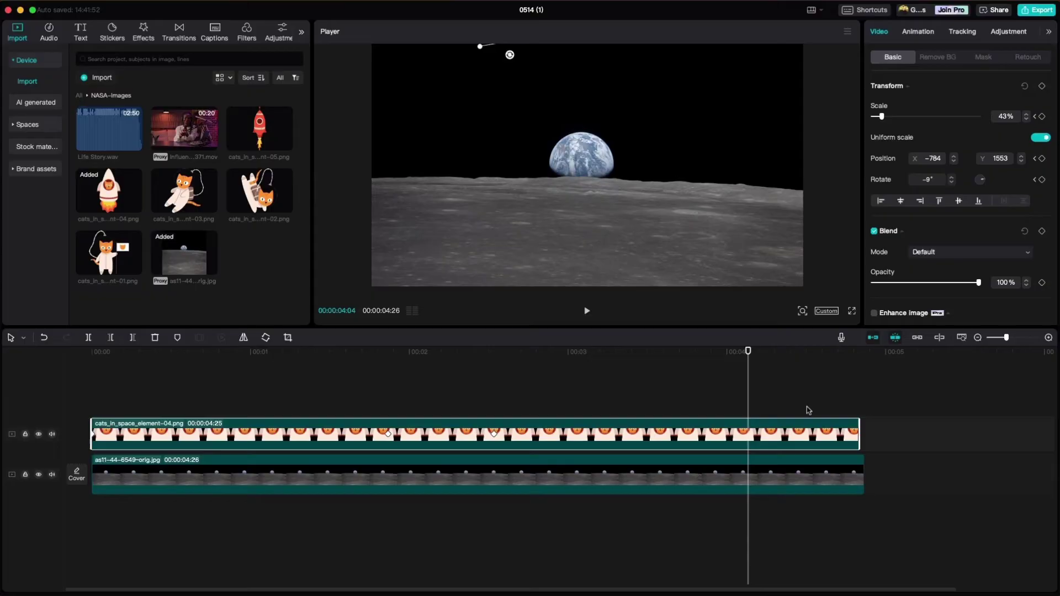
pyautogui.click(1041, 86)
pyautogui.moveTo(483, 46); pyautogui.dragTo(466, 164)
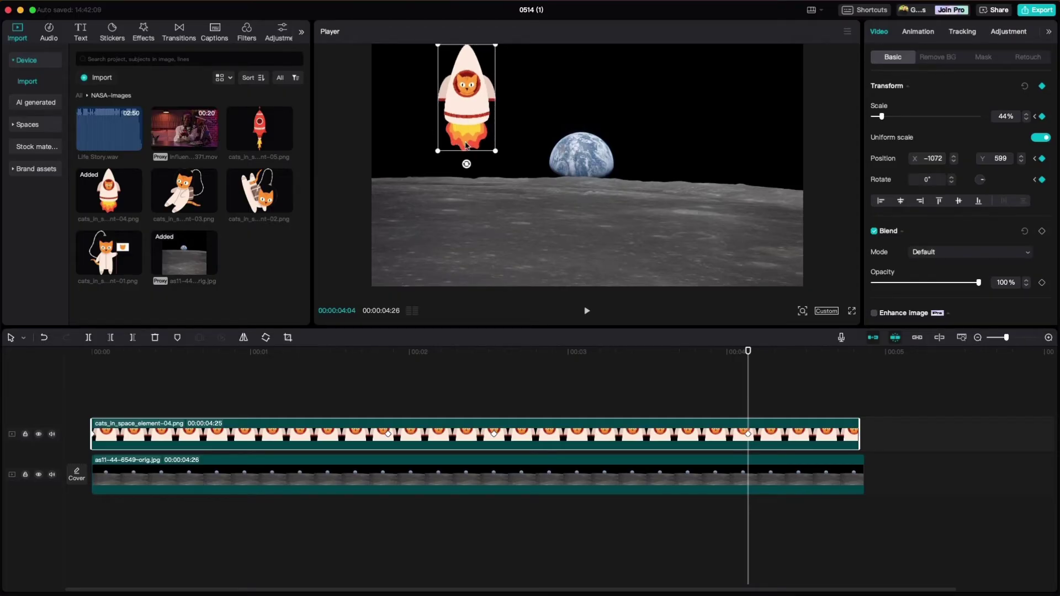
pyautogui.moveTo(462, 116); pyautogui.dragTo(456, 166)
pyautogui.press('Home')
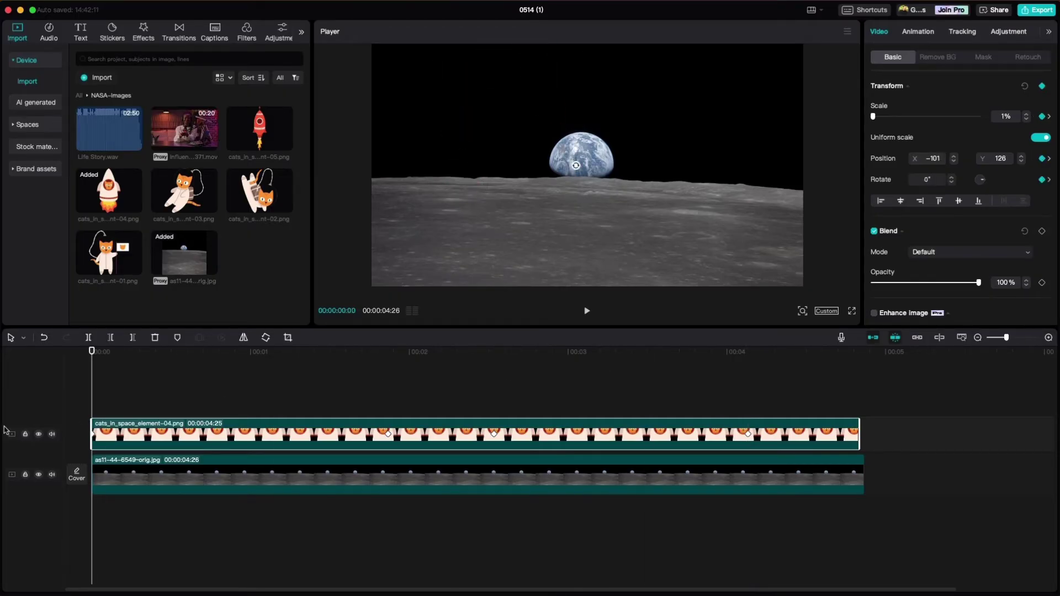
# Play the rocket animation from the start, watching it grow from Earth to upper left.
pyautogui.click(62, 397)
pyautogui.press('space')
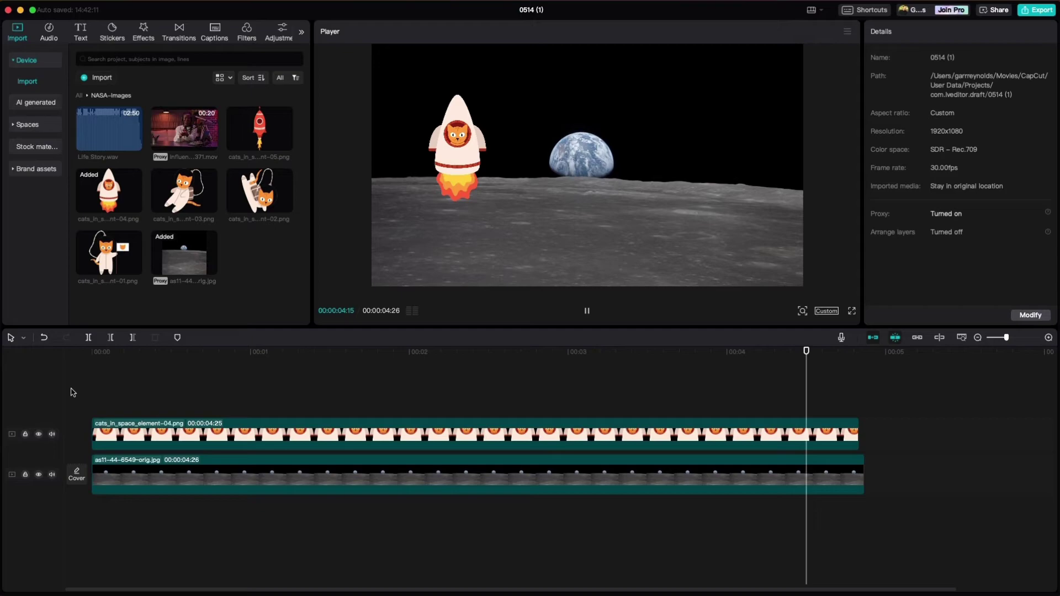
pyautogui.press('space')
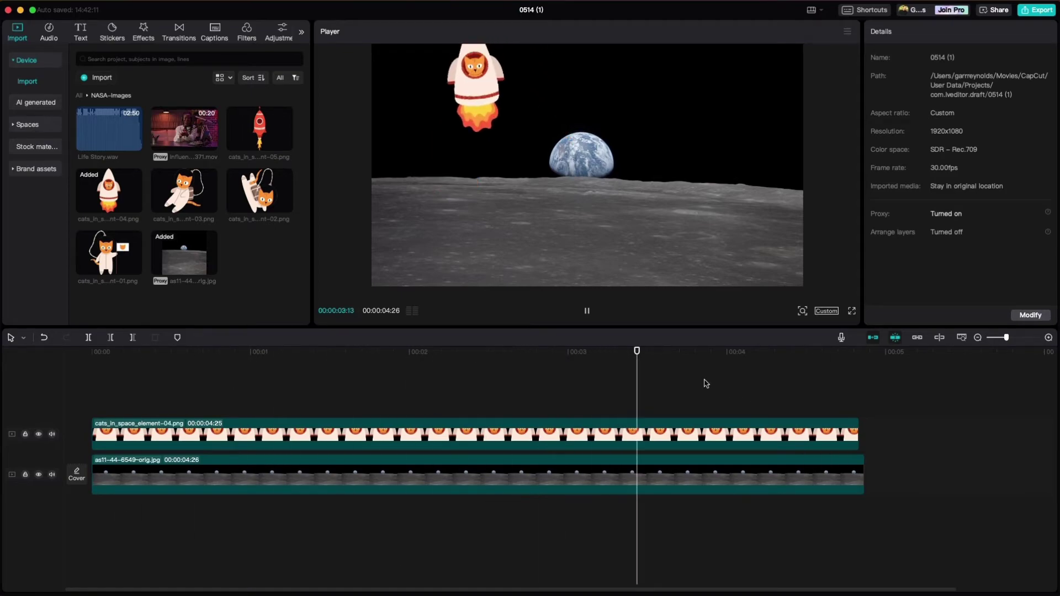
pyautogui.press('space')
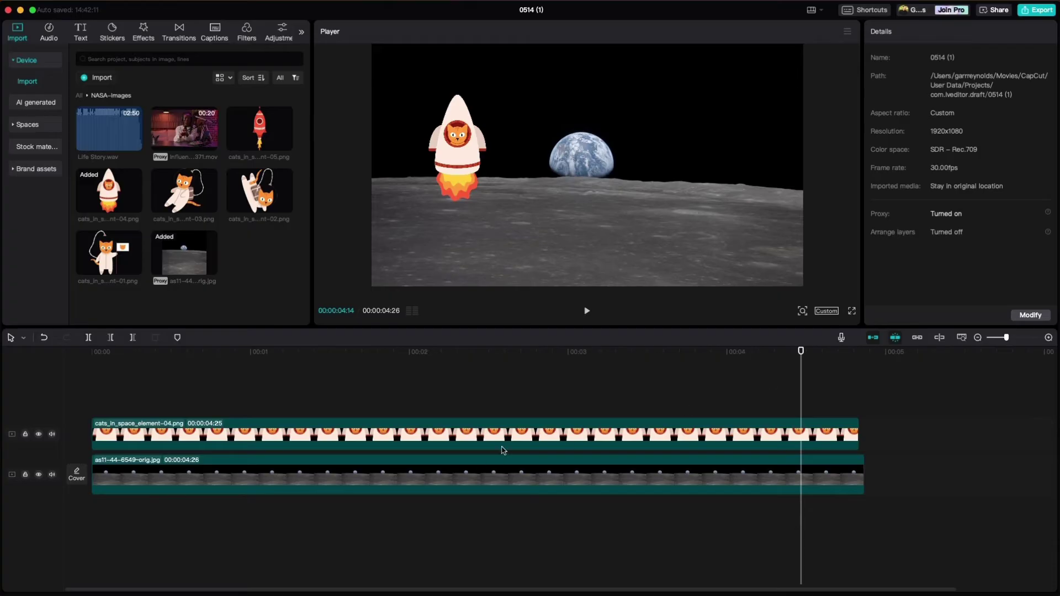
# Drag a rocket keyframe earlier to about 2:16 and preview the retimed motion from the start.
pyautogui.click(607, 456)
pyautogui.click(456, 439)
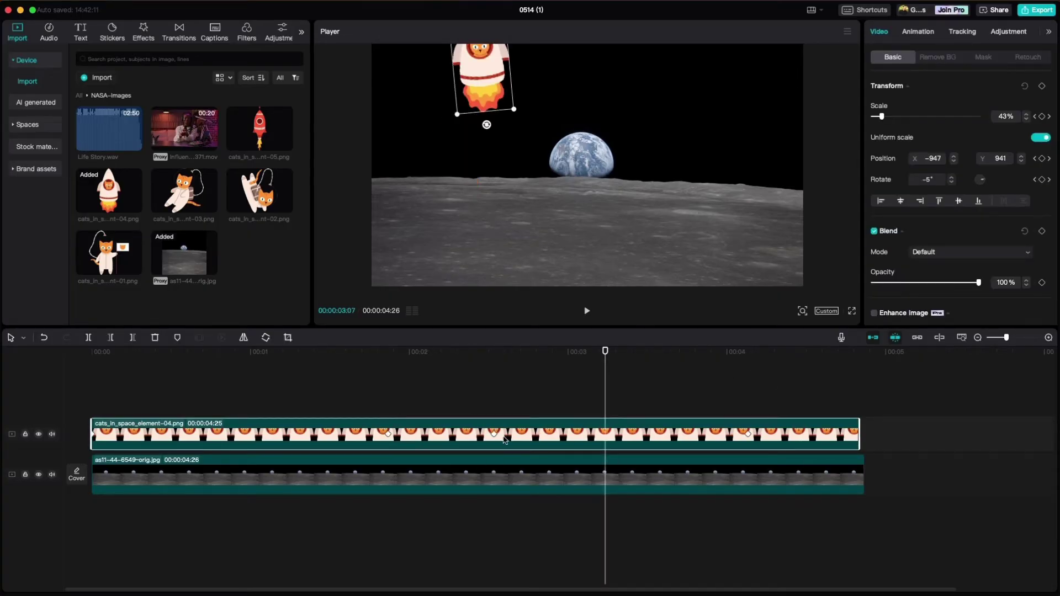
pyautogui.moveTo(496, 437); pyautogui.dragTo(437, 438)
pyautogui.click(287, 402)
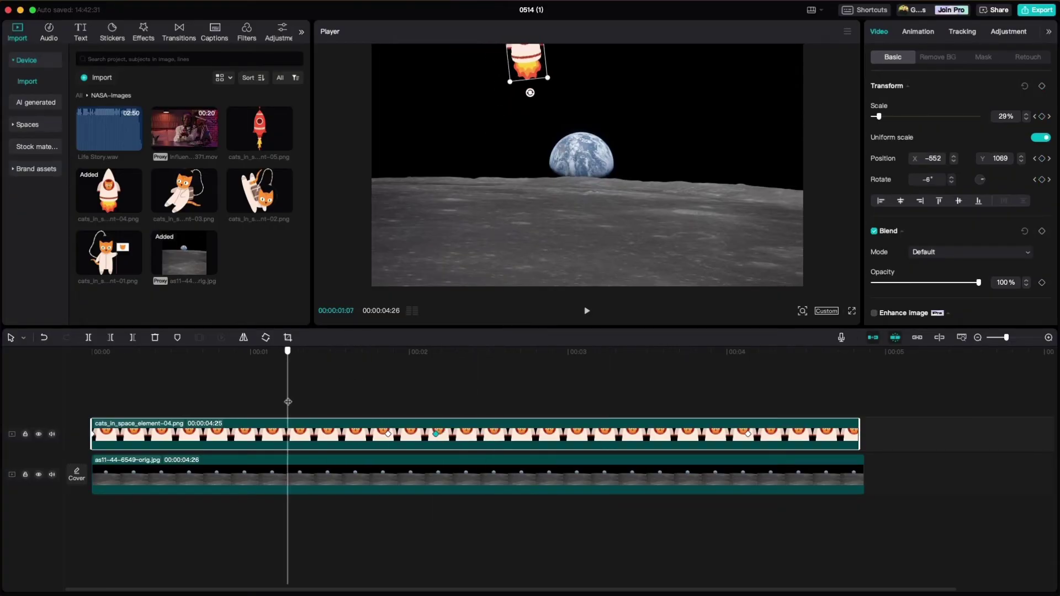
pyautogui.press('space')
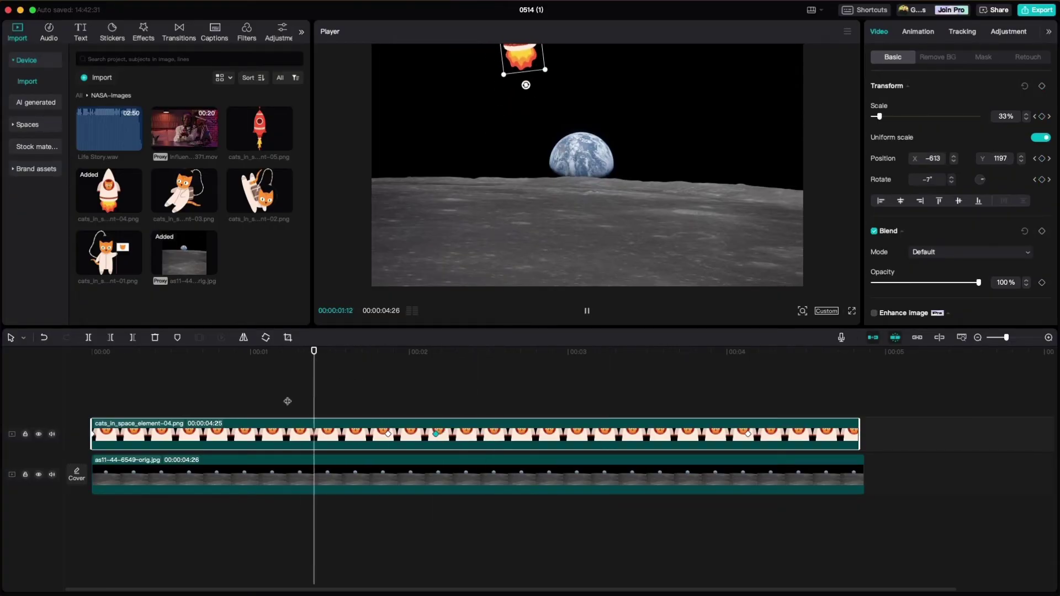
pyautogui.click(316, 396)
pyautogui.click(93, 397)
pyautogui.press('space')
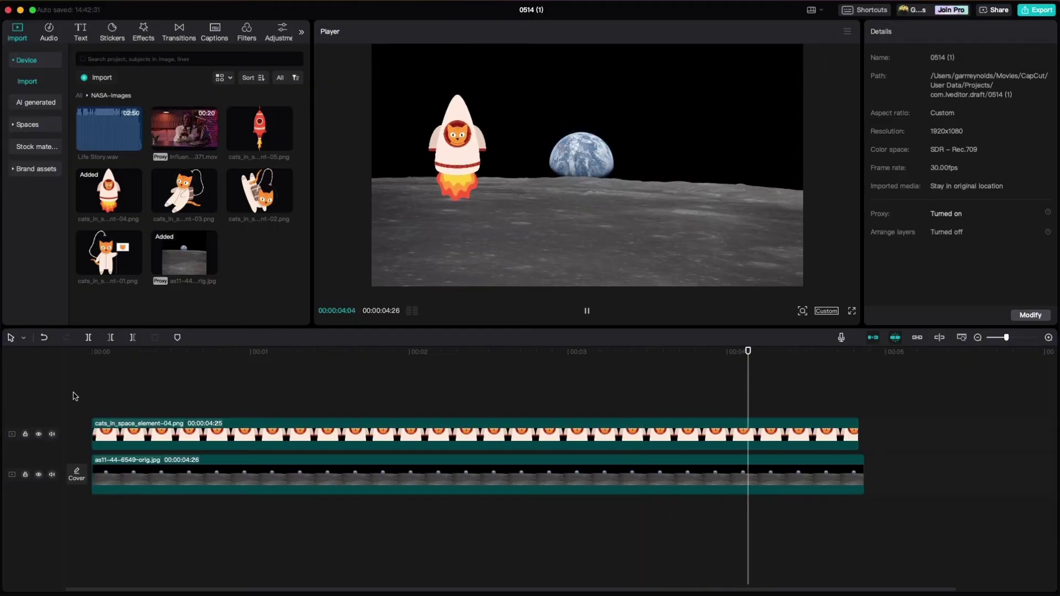
# Add cats_in_space_element-03.png on a new top track, keyframed just off the right edge.
pyautogui.click(703, 433)
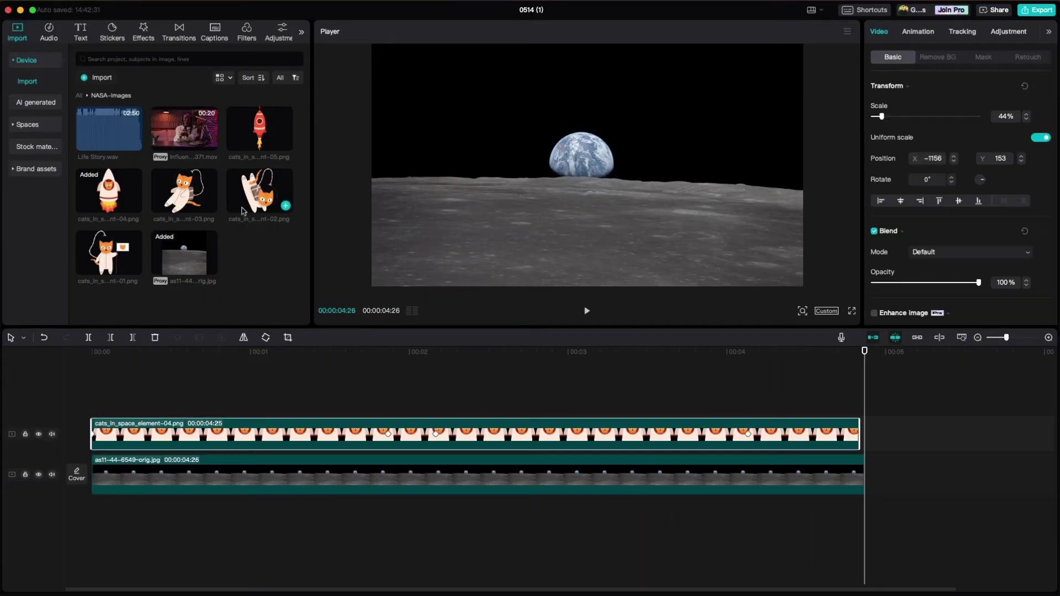
pyautogui.moveTo(196, 199); pyautogui.dragTo(555, 405)
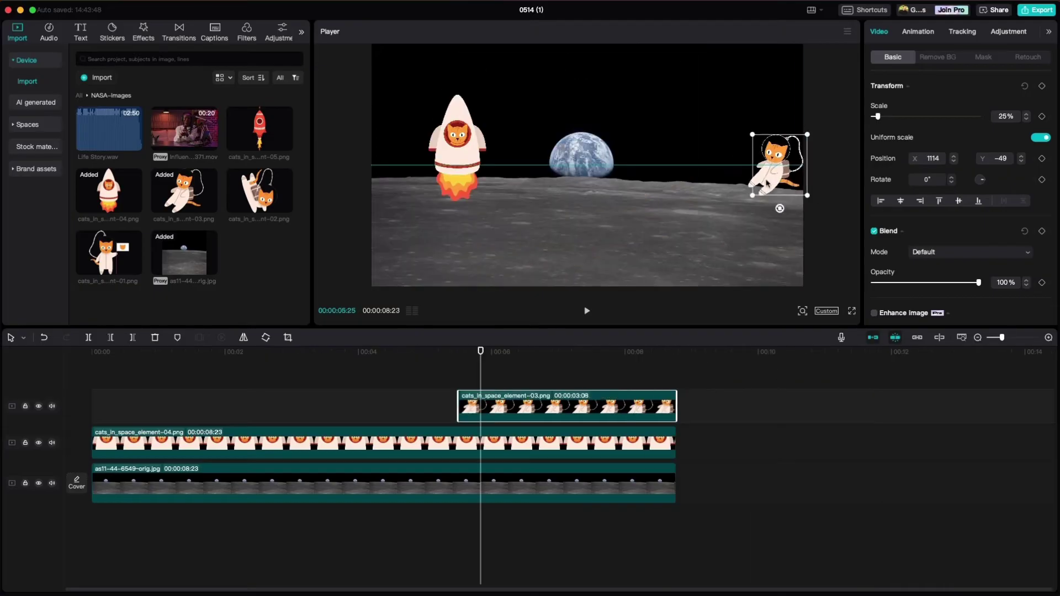
pyautogui.moveTo(768, 171); pyautogui.dragTo(831, 174)
pyautogui.moveTo(481, 360); pyautogui.dragTo(461, 360)
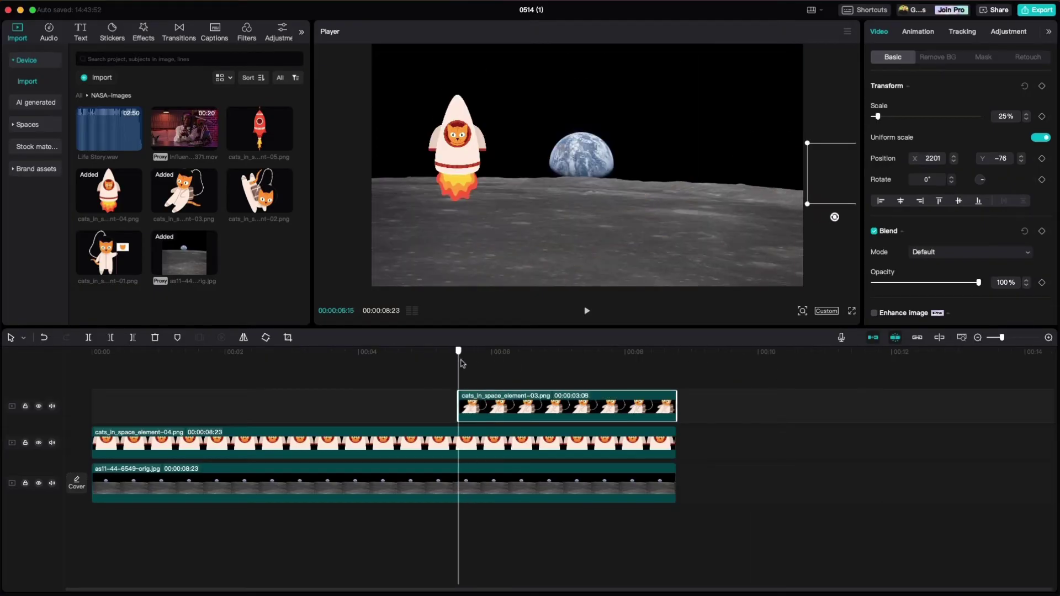
pyautogui.click(1042, 87)
# Keyframe the astronaut drifting left across the moon, tilting back and then forward to 8°.
pyautogui.moveTo(458, 353); pyautogui.dragTo(502, 358)
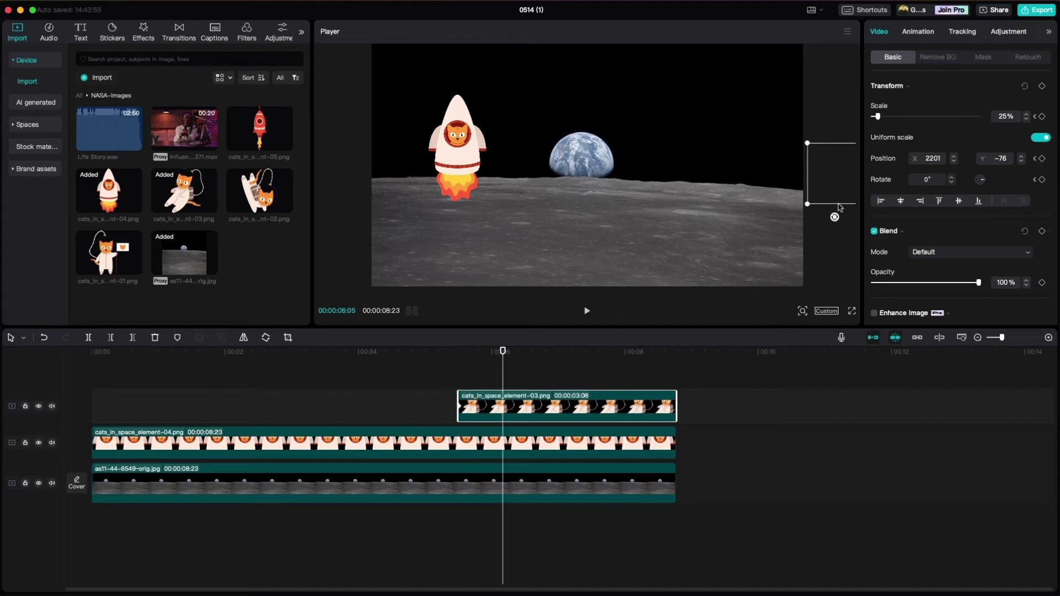
pyautogui.moveTo(836, 204); pyautogui.dragTo(756, 205)
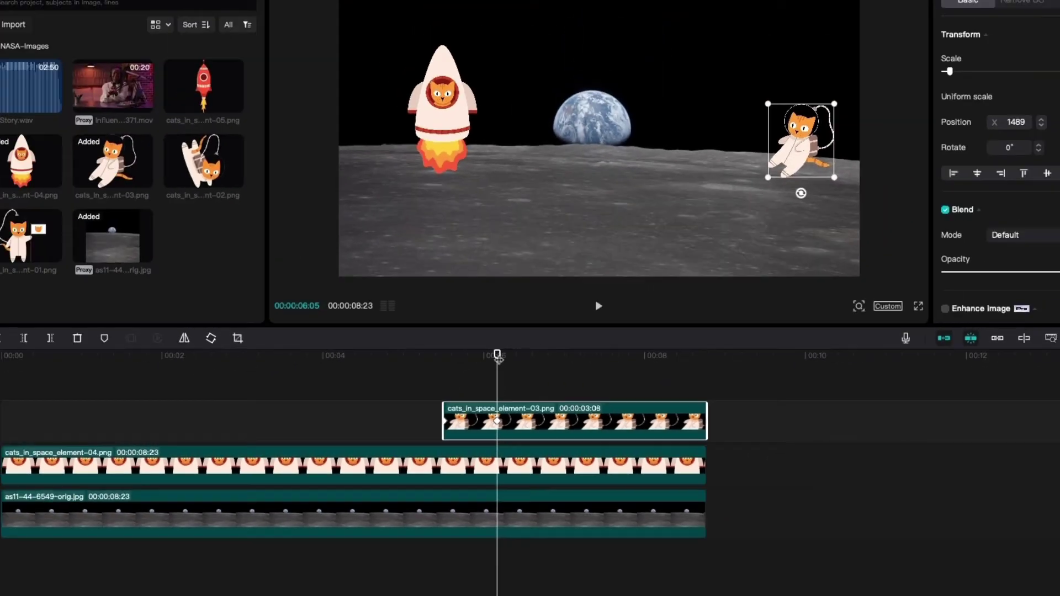
pyautogui.moveTo(499, 359); pyautogui.dragTo(527, 363)
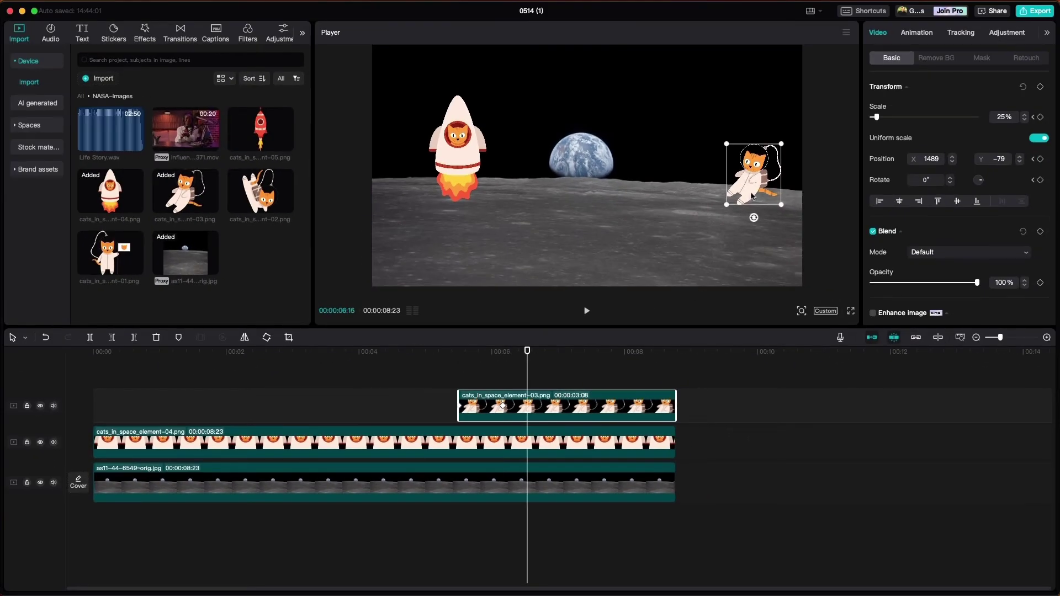
pyautogui.moveTo(752, 195); pyautogui.dragTo(723, 224)
pyautogui.moveTo(531, 359); pyautogui.dragTo(560, 353)
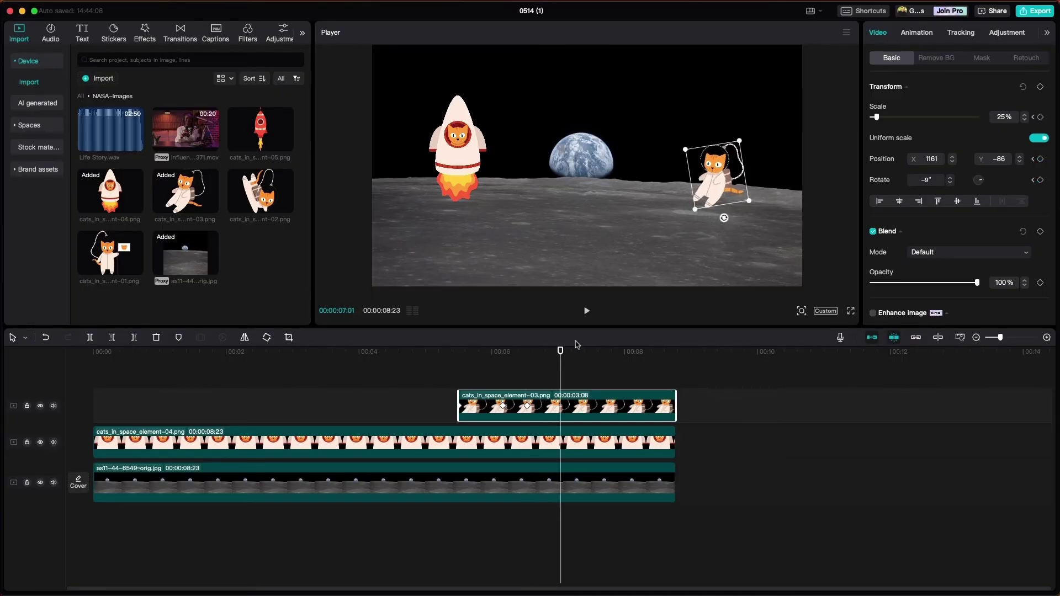
pyautogui.moveTo(715, 187); pyautogui.dragTo(679, 213)
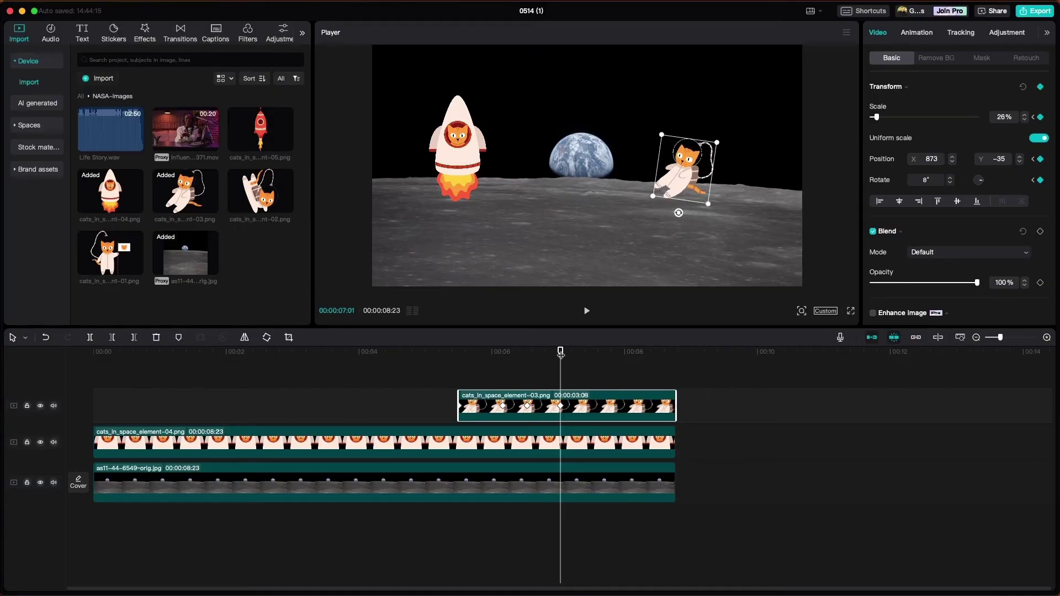
pyautogui.moveTo(560, 352); pyautogui.dragTo(595, 353)
pyautogui.moveTo(652, 203); pyautogui.dragTo(625, 198)
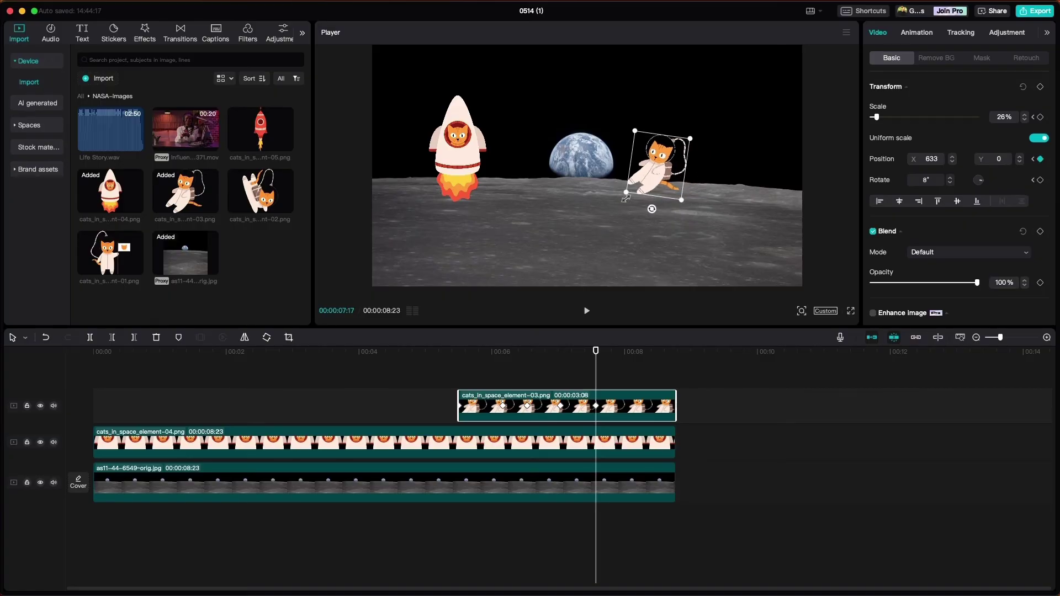
# Scrub back and play the preview to watch the cat walk across the moon.
pyautogui.moveTo(595, 352); pyautogui.dragTo(418, 404)
pyautogui.press('space')
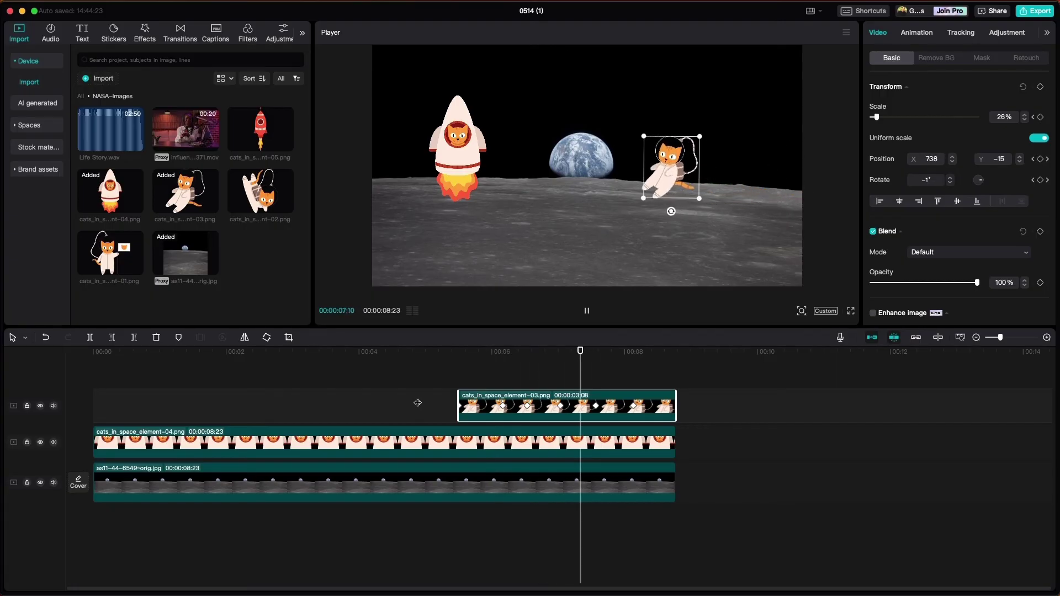
pyautogui.click(430, 407)
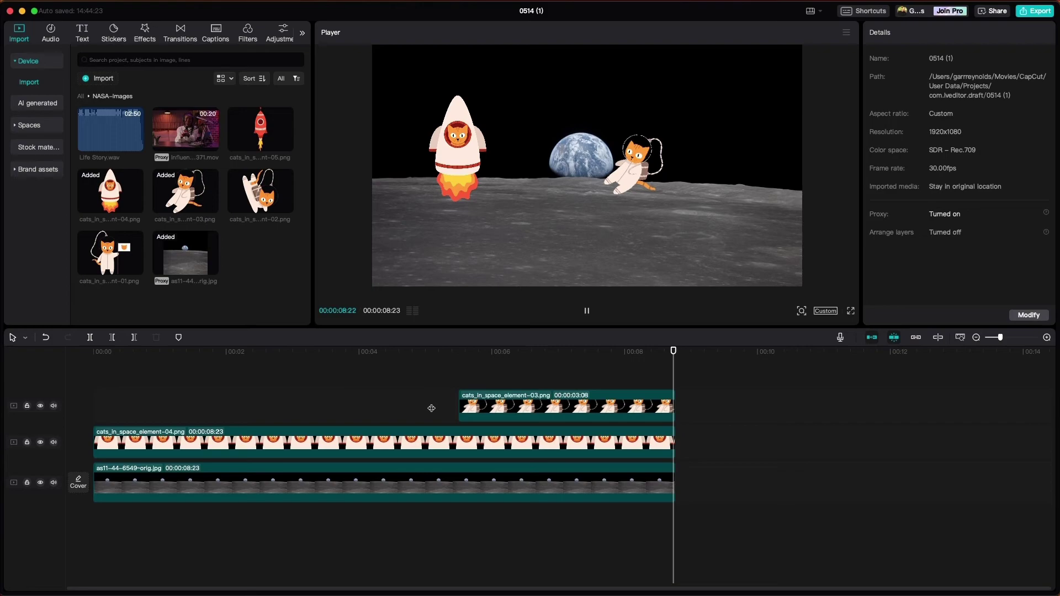
# Add Life Story.wav to the timeline from the start and play to hear it.
pyautogui.press('space')
pyautogui.press('space')
pyautogui.click(577, 415)
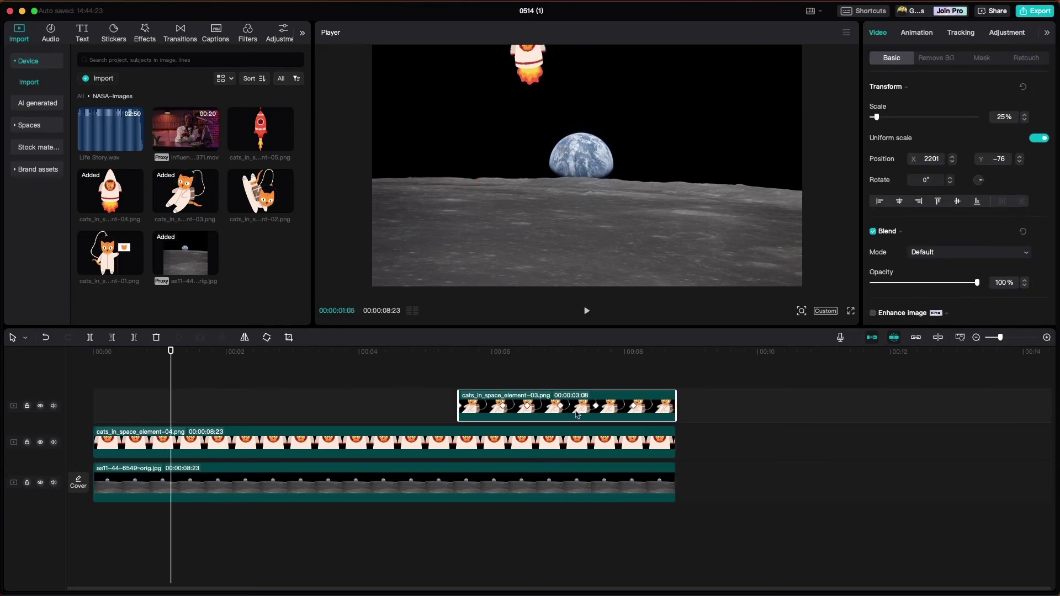
pyautogui.click(464, 445)
pyautogui.click(424, 490)
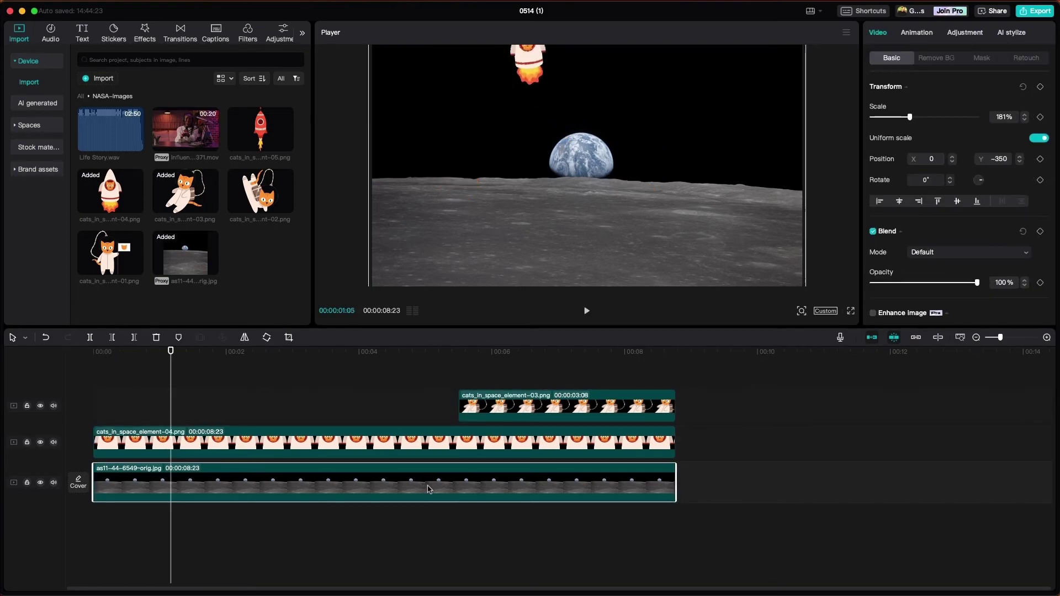
pyautogui.moveTo(110, 129); pyautogui.dragTo(95, 519)
pyautogui.press('space')
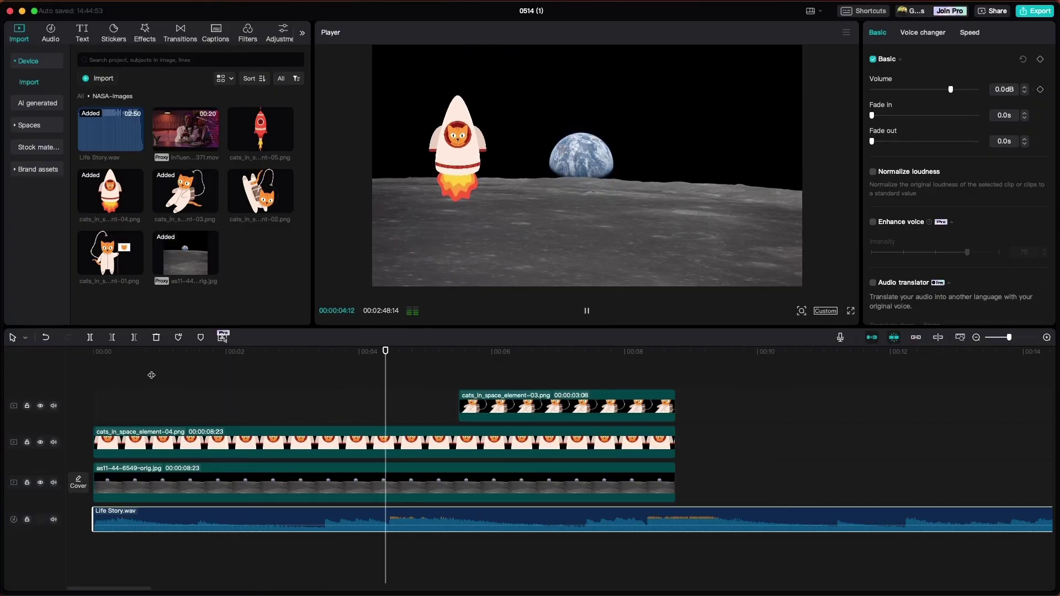
pyautogui.press('space')
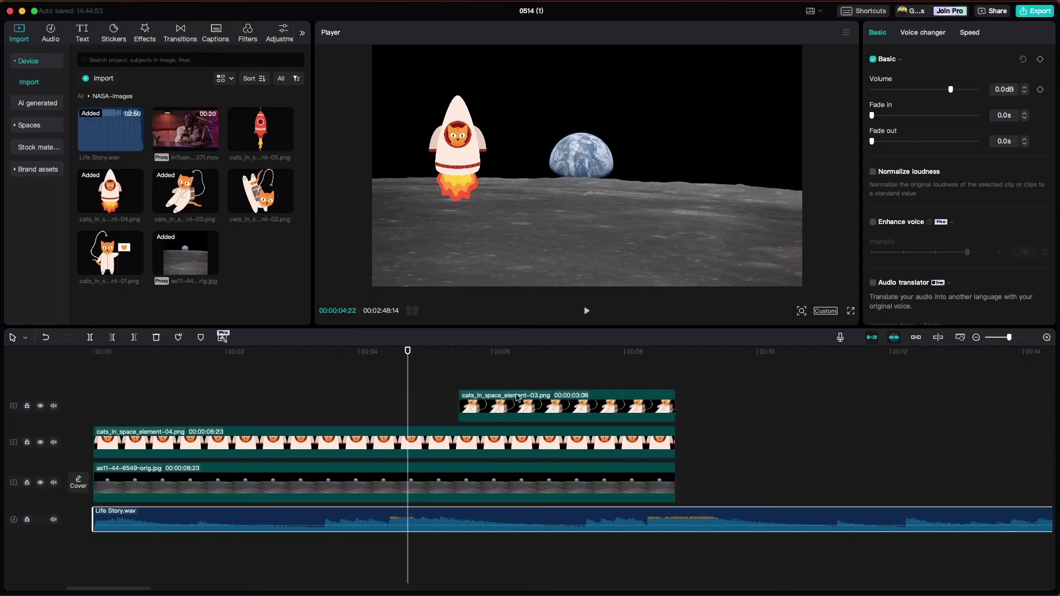
# Add music volume keyframes at 4:14 and 5:08, holding −19.6 dB through 6:26.
pyautogui.moveTo(407, 358); pyautogui.dragTo(390, 358)
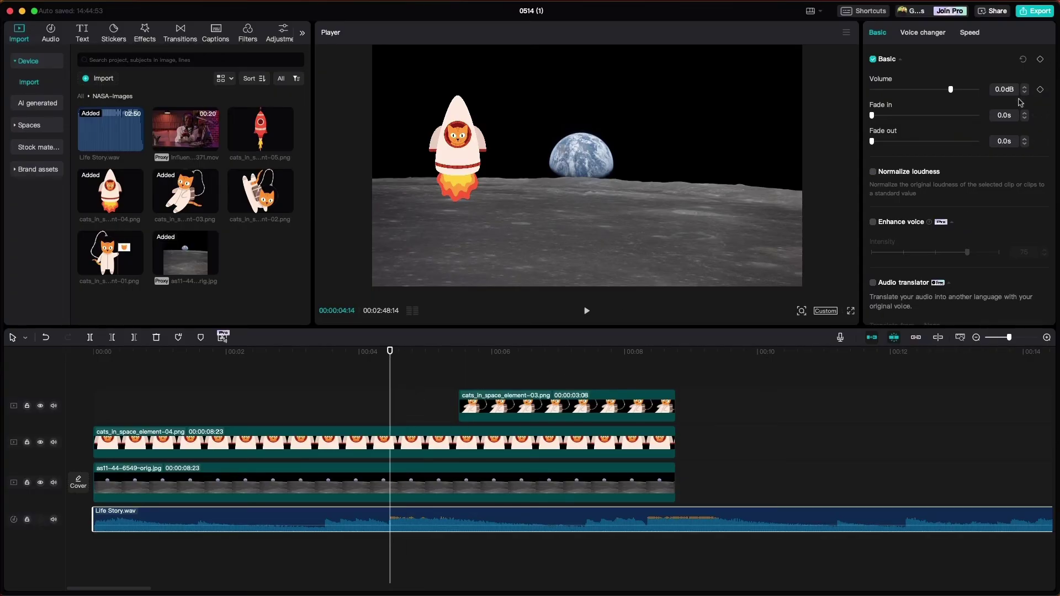
pyautogui.click(1039, 59)
pyautogui.press('space')
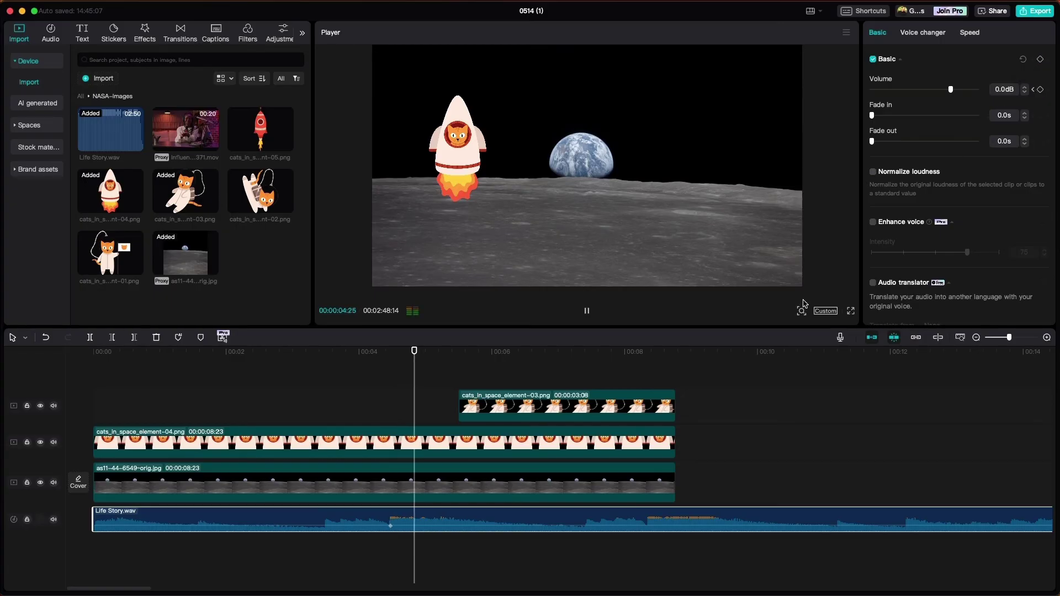
pyautogui.click(1039, 60)
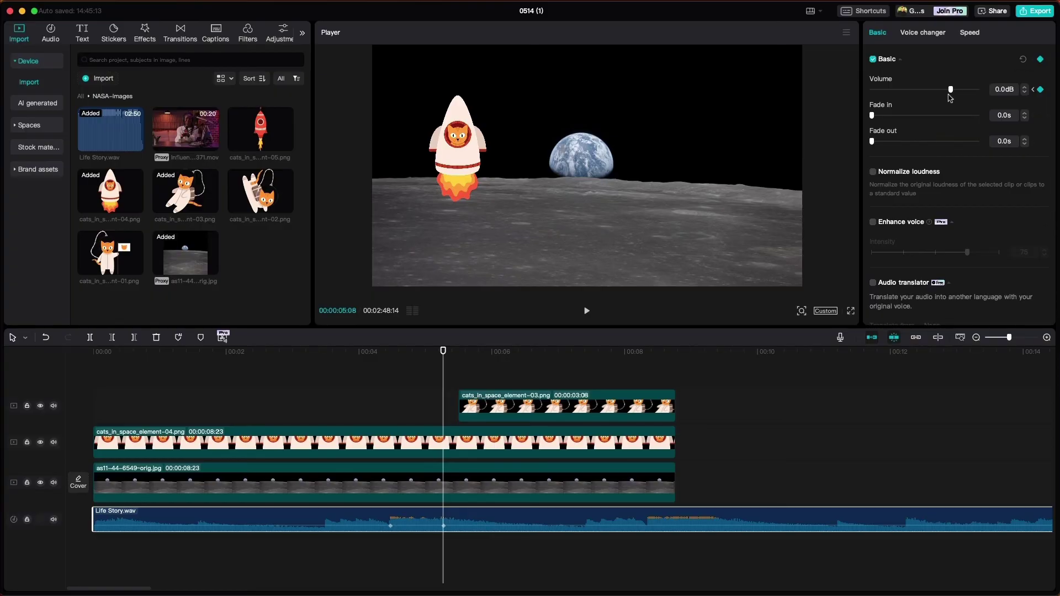
pyautogui.moveTo(949, 95); pyautogui.dragTo(926, 103)
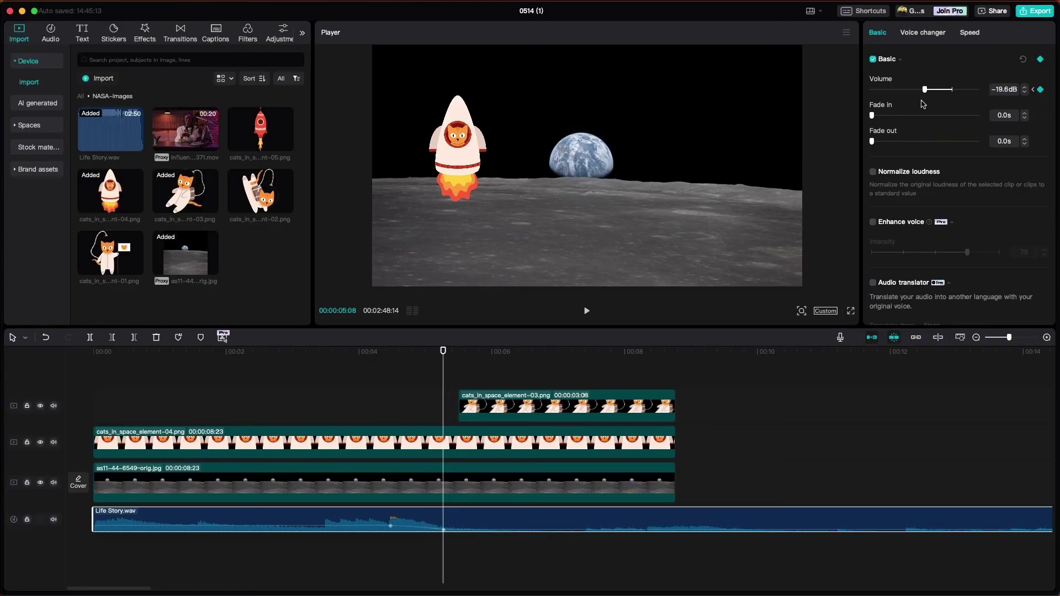
pyautogui.press('space')
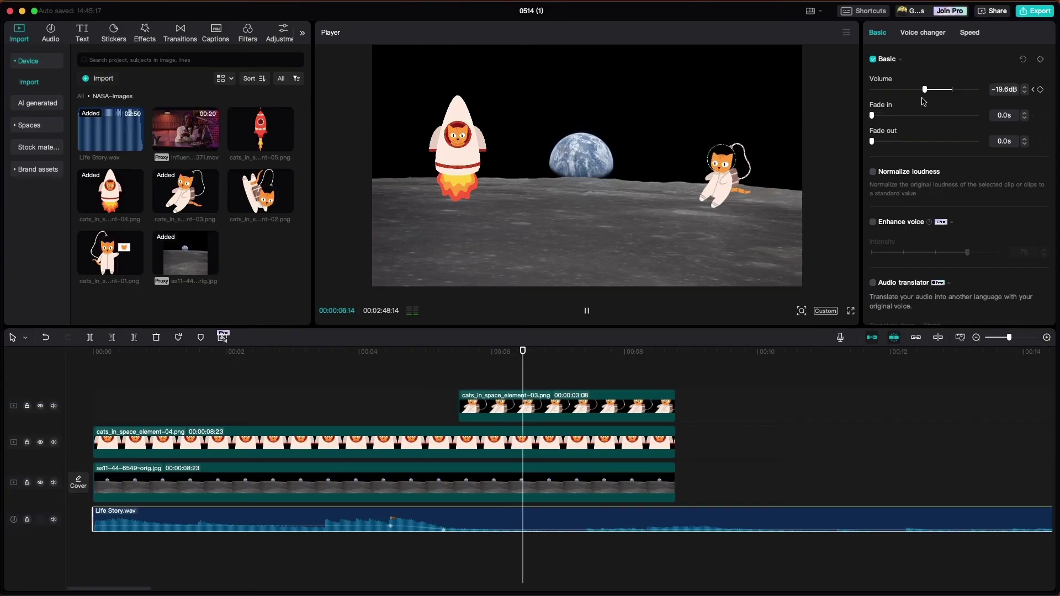
pyautogui.click(1040, 59)
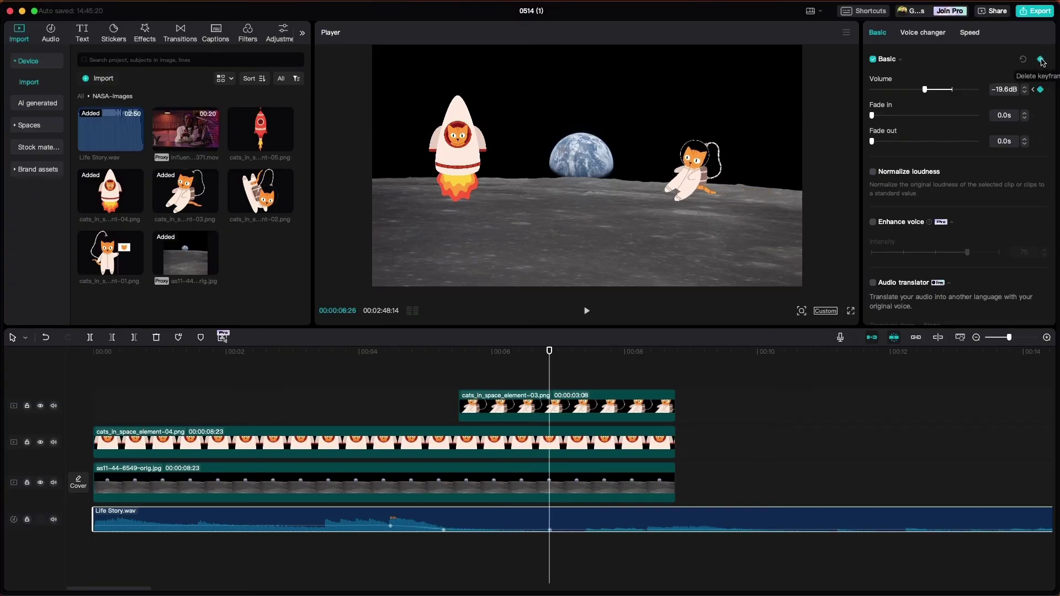
# Add a volume keyframe at 8:02 back at 0.0 dB and replay to hear the dip.
pyautogui.press('space')
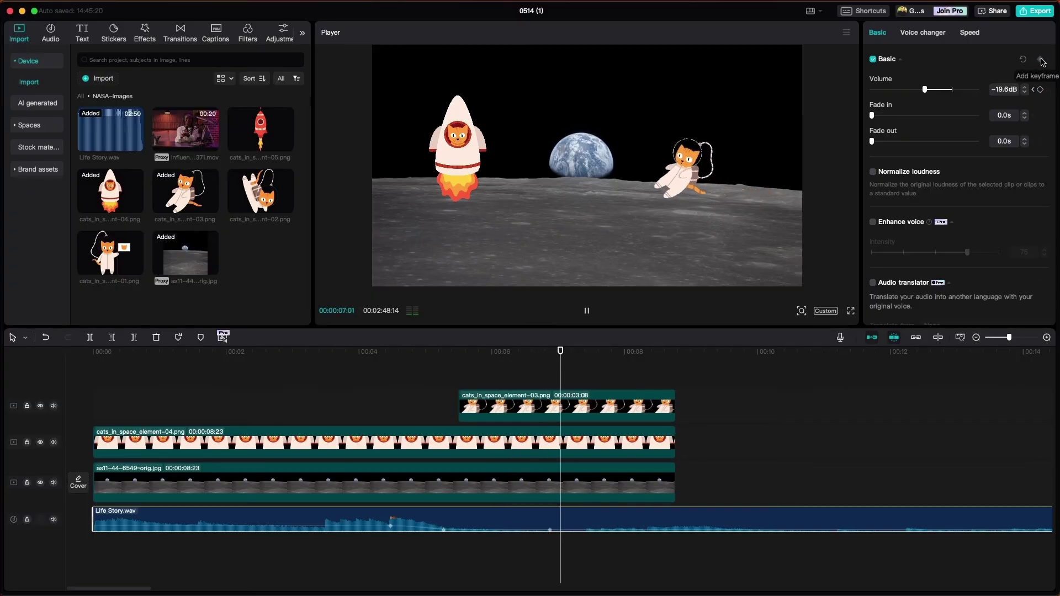
pyautogui.press('space')
pyautogui.click(1041, 60)
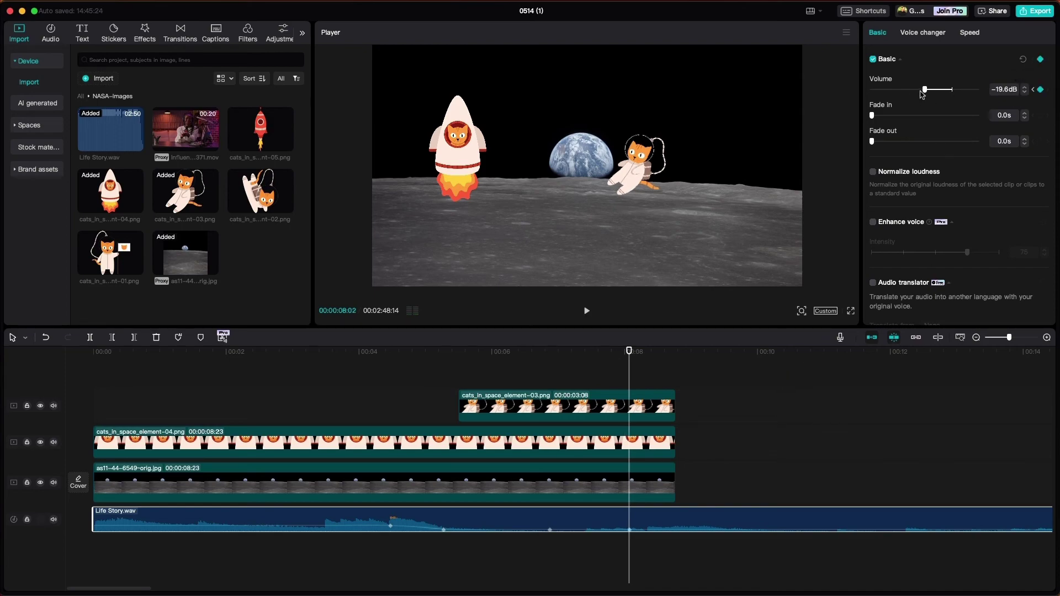
pyautogui.moveTo(921, 94); pyautogui.dragTo(949, 97)
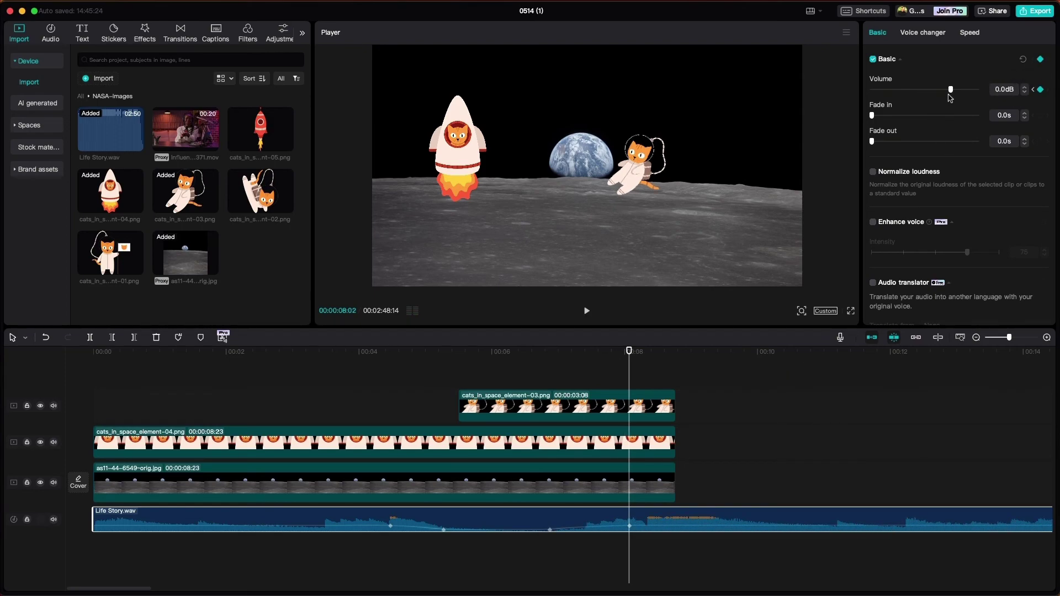
pyautogui.moveTo(627, 354); pyautogui.dragTo(426, 354)
pyautogui.press('space')
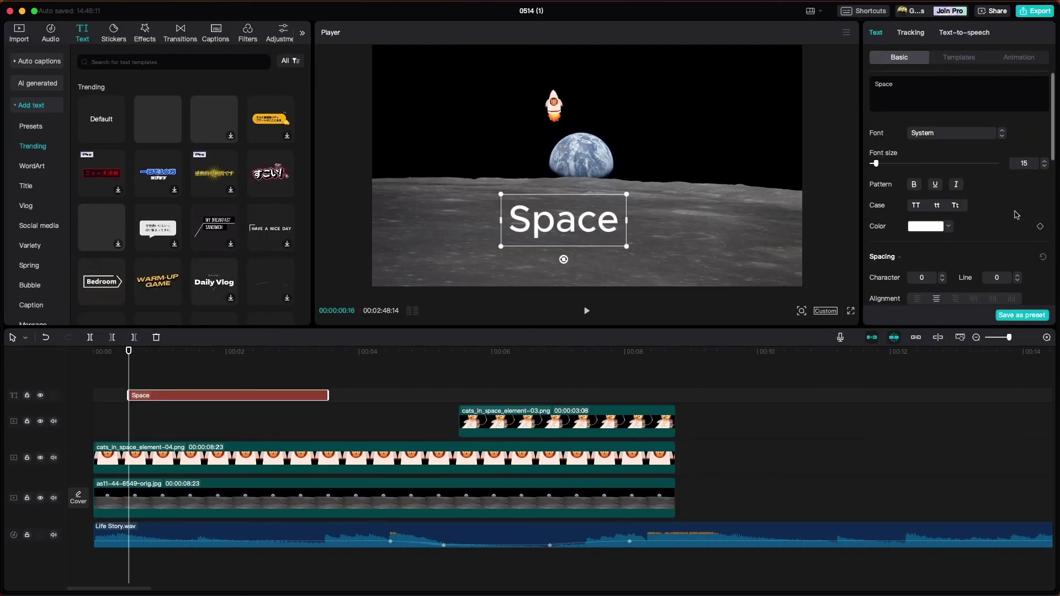
# Mute the Life Story music track.
pyautogui.moveTo(1052, 158); pyautogui.dragTo(1039, 219)
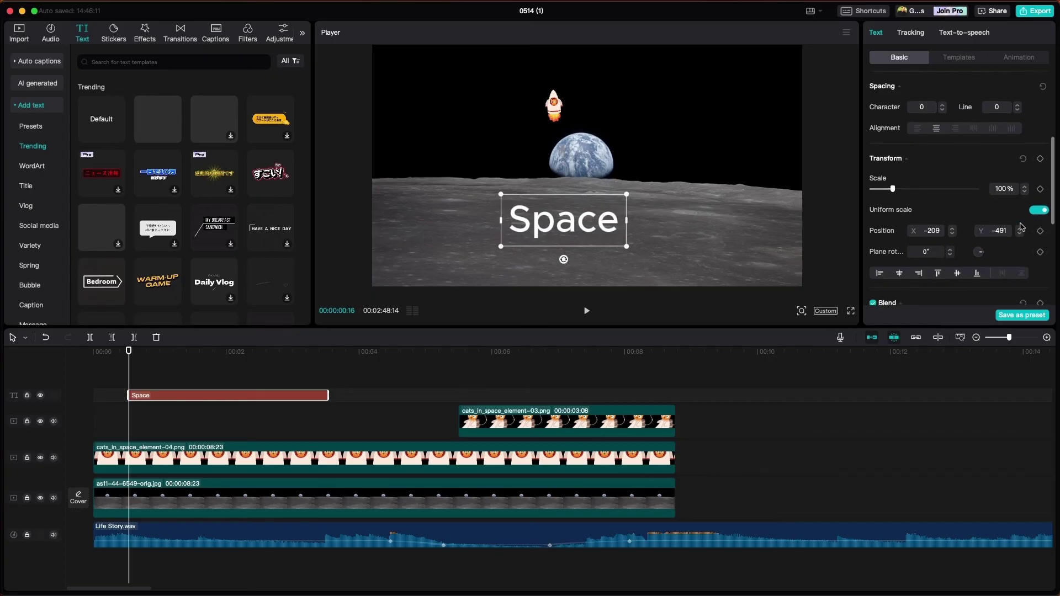
pyautogui.press('Right')
pyautogui.press('Right')
pyautogui.press('Right')
pyautogui.press('Right')
pyautogui.press('Right')
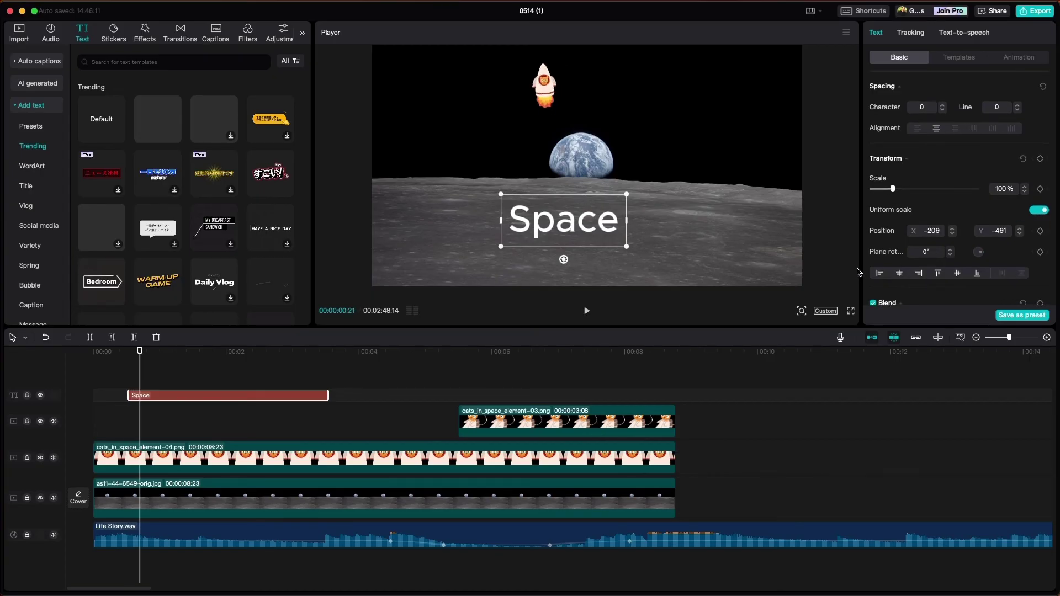
pyautogui.hotkey('shift', 'Right')
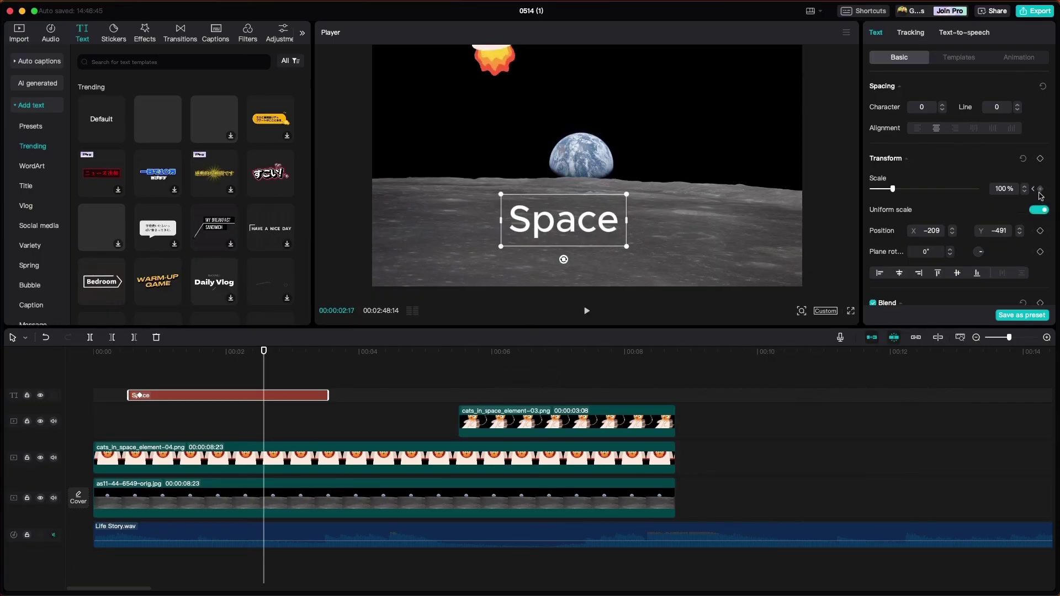
# Keyframe the Space title to grow to 177% scale at 2:17 and play it back.
pyautogui.click(1040, 159)
pyautogui.moveTo(893, 191); pyautogui.dragTo(908, 190)
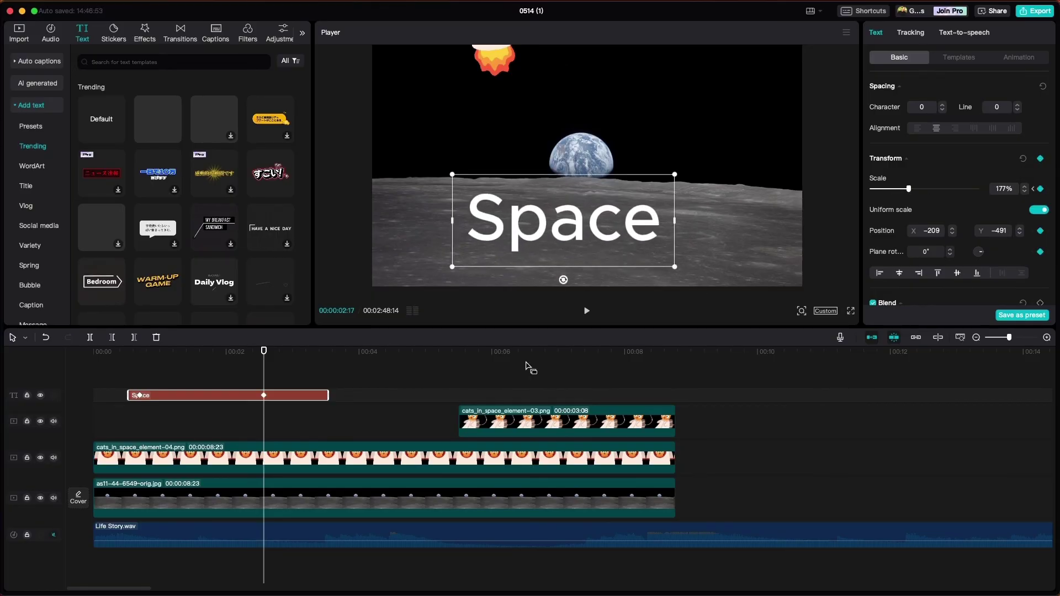
pyautogui.click(116, 424)
pyautogui.press('space')
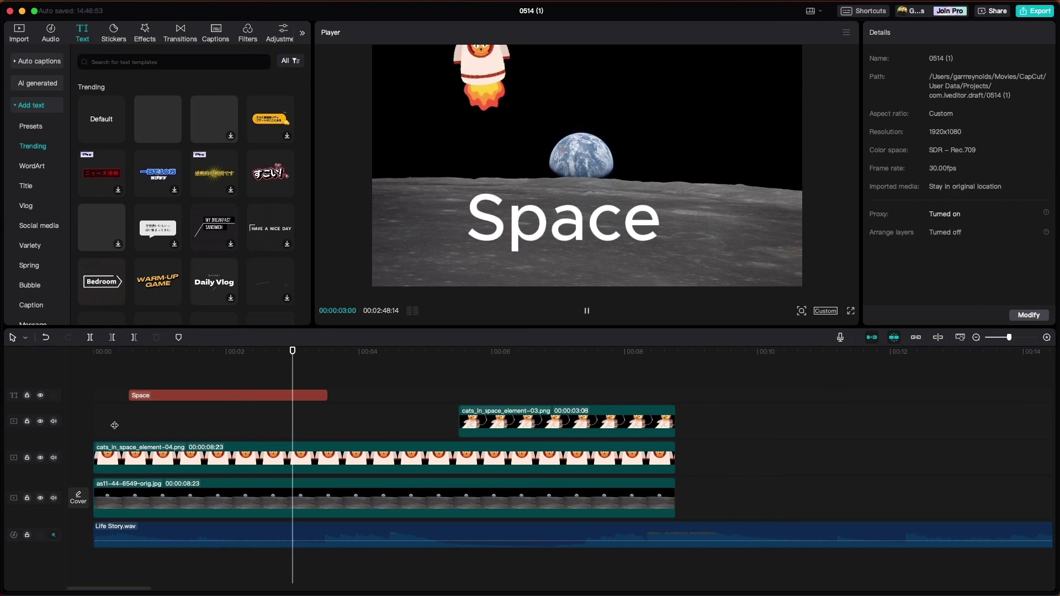
pyautogui.press('space')
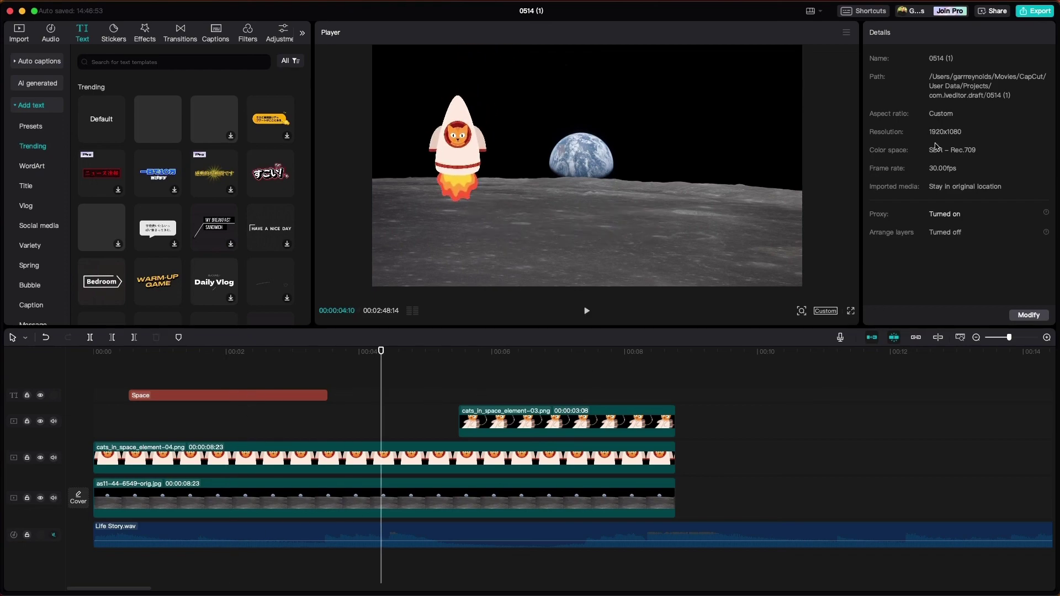
pyautogui.click(259, 396)
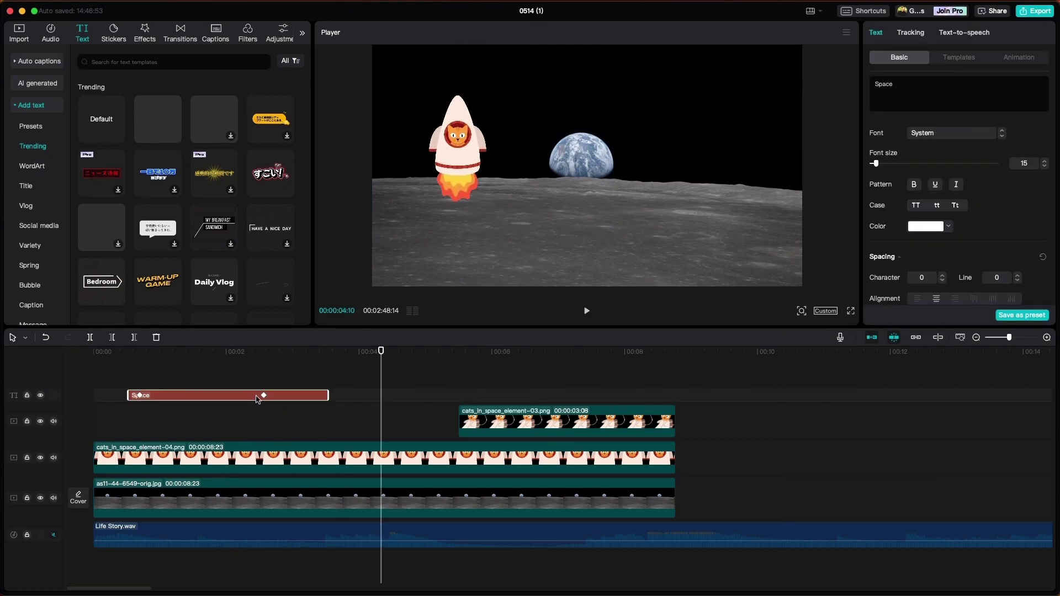
pyautogui.click(253, 463)
pyautogui.hotkey('ctrl', 'z')
pyautogui.click(246, 461)
pyautogui.click(248, 530)
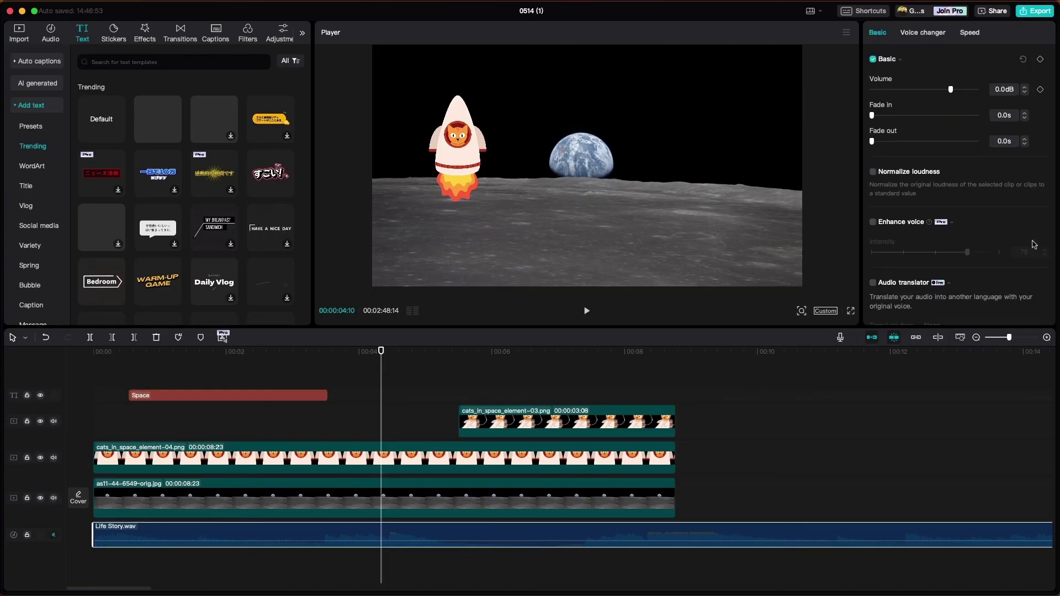